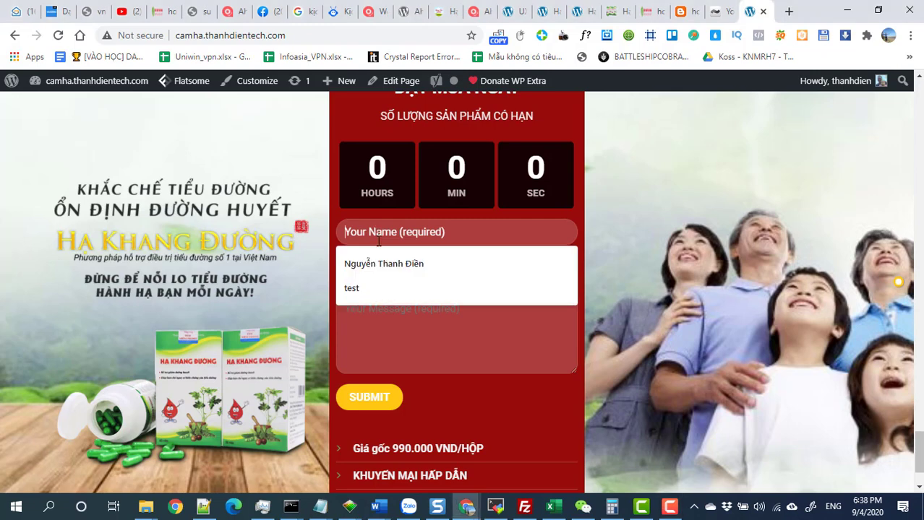
Open the landing page in the page builder and check which contact form its order form element uses.
{"action": "left_click", "coordinate": [402, 355]}
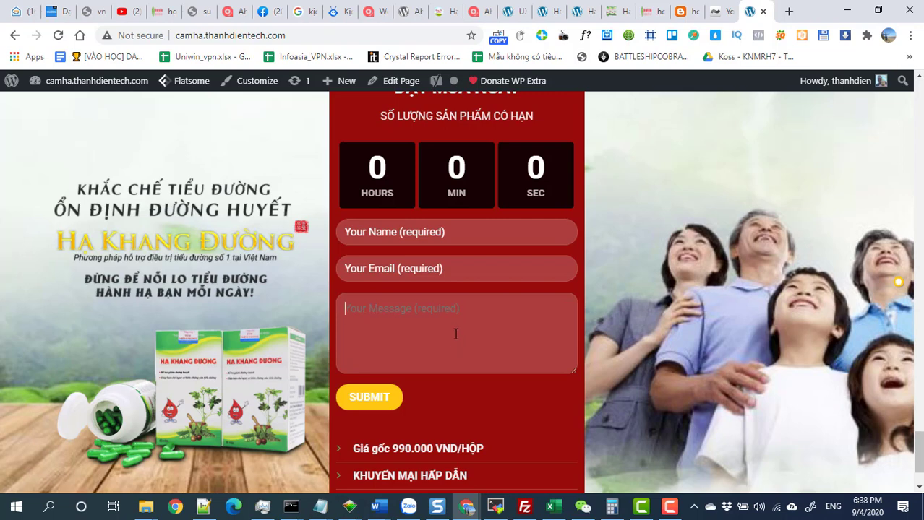
{"action": "mouse_move", "coordinate": [392, 83]}
{"action": "left_click", "coordinate": [394, 106]}
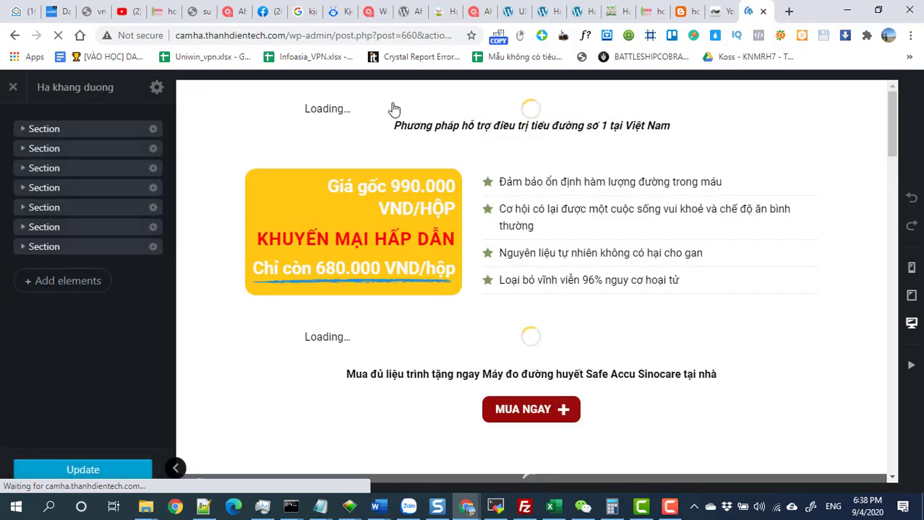
{"action": "scroll", "coordinate": [432, 265], "scroll_direction": "down", "scroll_amount": 15}
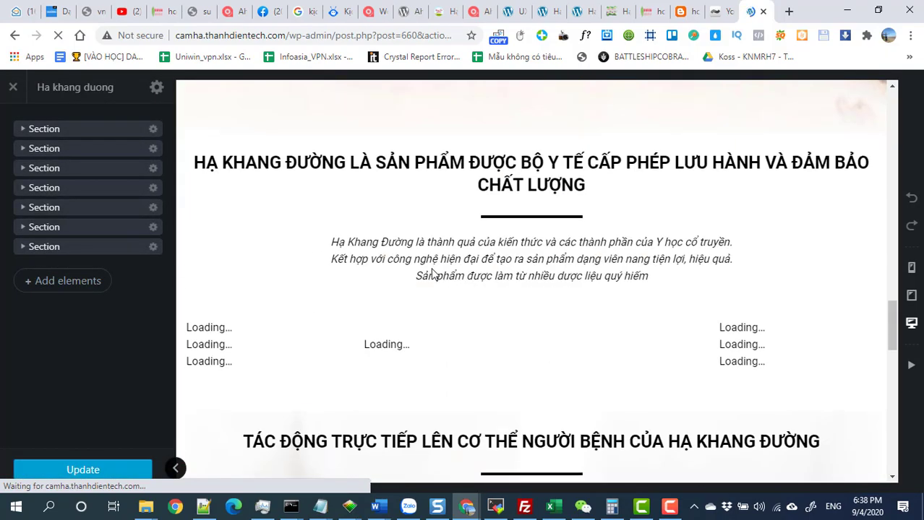
{"action": "scroll", "coordinate": [430, 274], "scroll_direction": "down", "scroll_amount": 4}
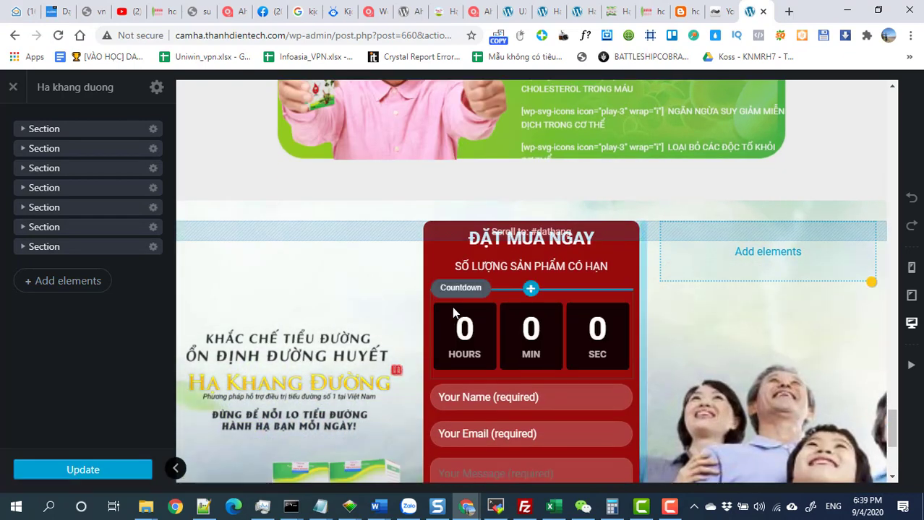
{"action": "left_click", "coordinate": [444, 394]}
{"action": "key", "text": "Escape"}
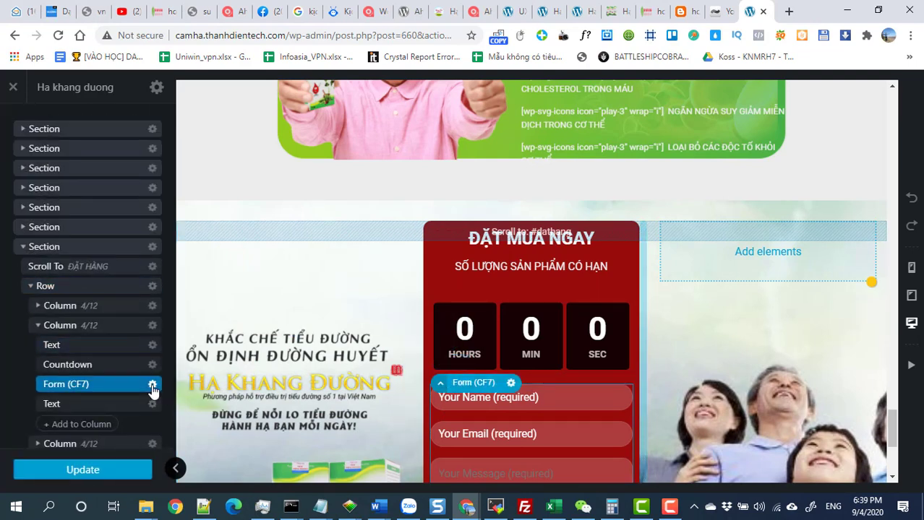
{"action": "scroll", "coordinate": [390, 374], "scroll_direction": "down", "scroll_amount": 1}
{"action": "left_click", "coordinate": [151, 384]}
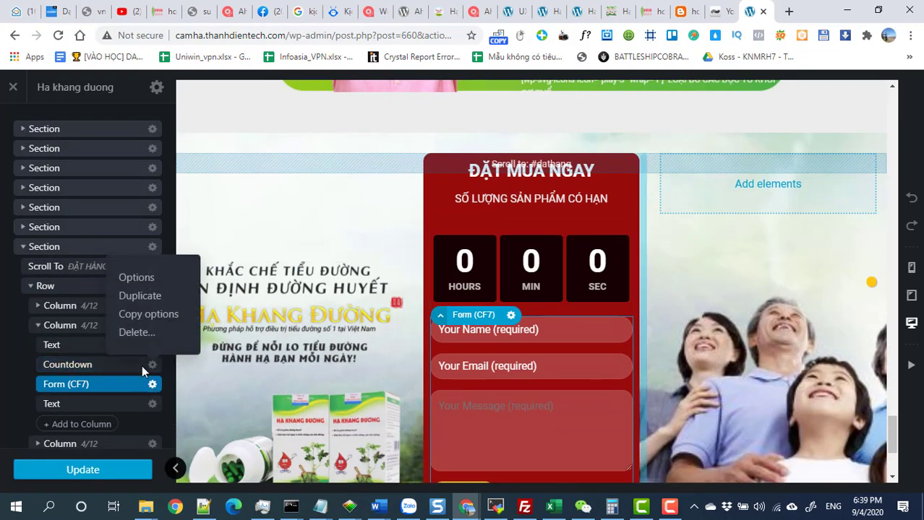
{"action": "left_click", "coordinate": [136, 281]}
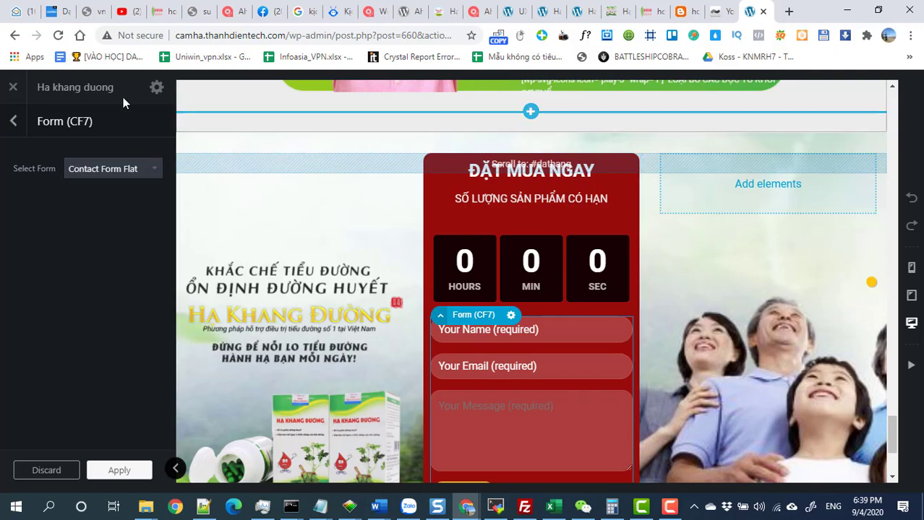
Leave the builder without saving and open Contact Form Flat from the Contact Forms list.
{"action": "left_click", "coordinate": [13, 87]}
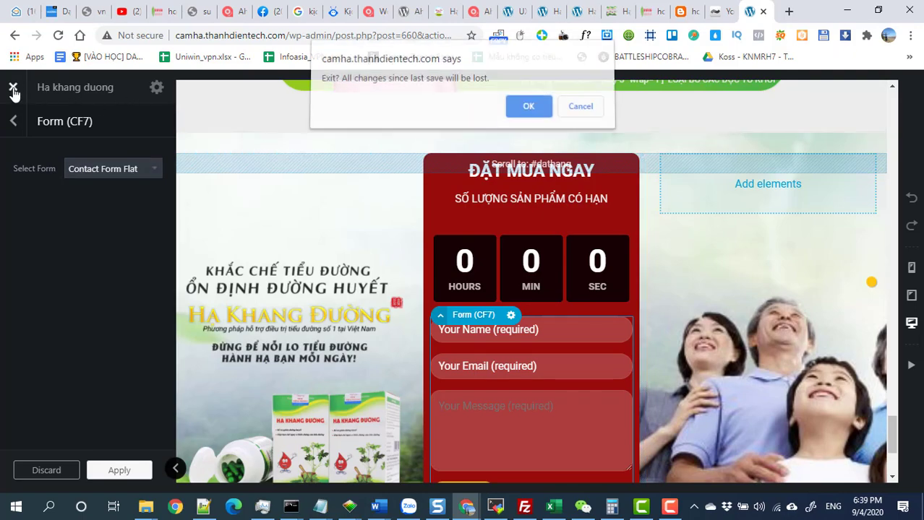
{"action": "left_click", "coordinate": [521, 110]}
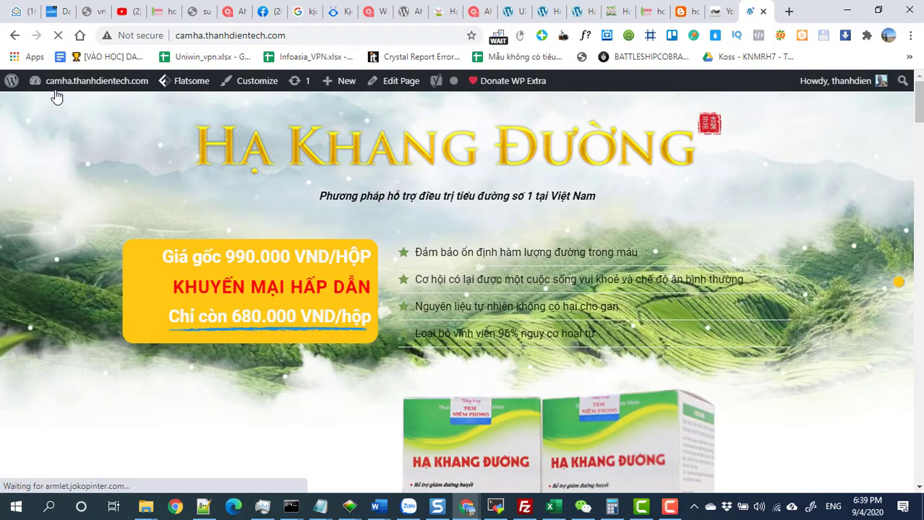
{"action": "mouse_move", "coordinate": [56, 85]}
{"action": "left_click", "coordinate": [44, 109]}
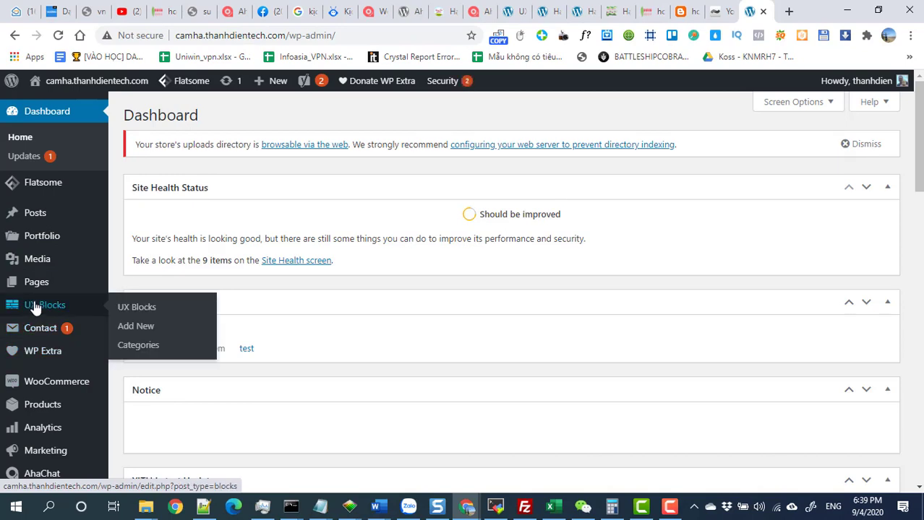
{"action": "scroll", "coordinate": [47, 355], "scroll_direction": "down", "scroll_amount": 1}
{"action": "scroll", "coordinate": [45, 353], "scroll_direction": "up", "scroll_amount": 1}
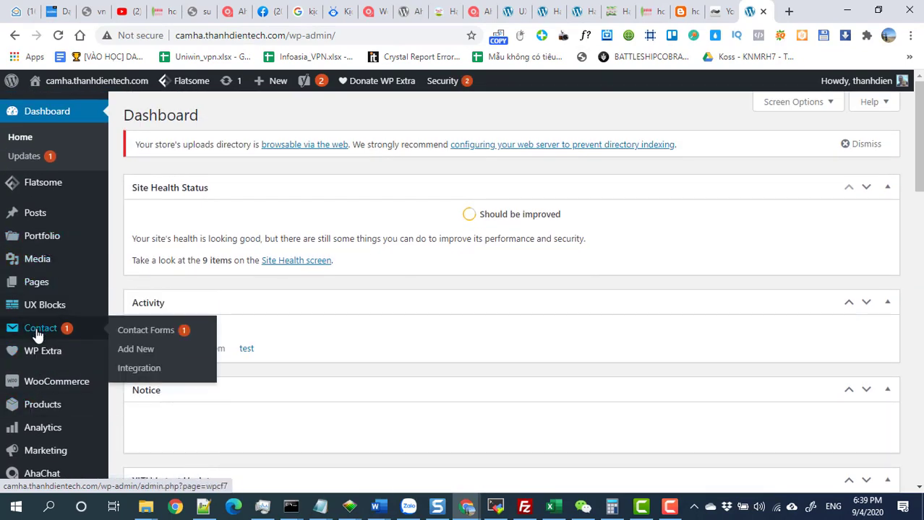
{"action": "left_click", "coordinate": [11, 331]}
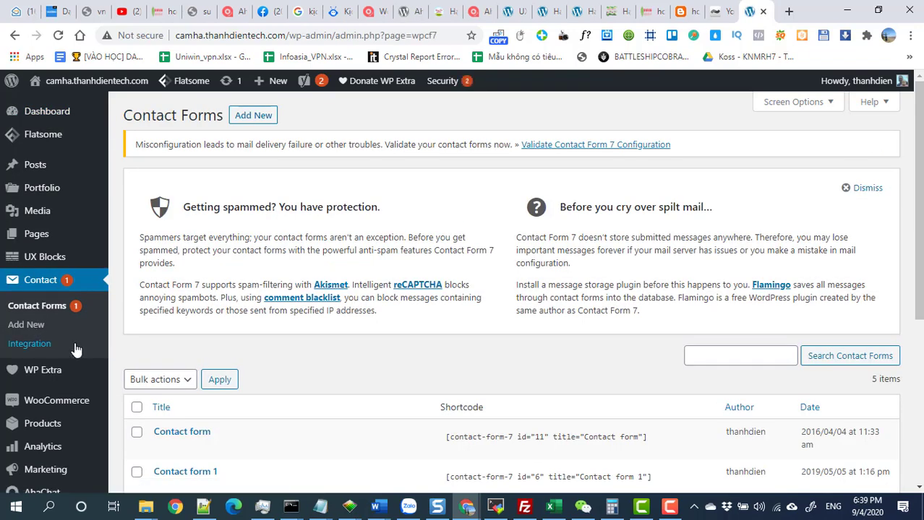
{"action": "scroll", "coordinate": [75, 354], "scroll_direction": "down", "scroll_amount": 2}
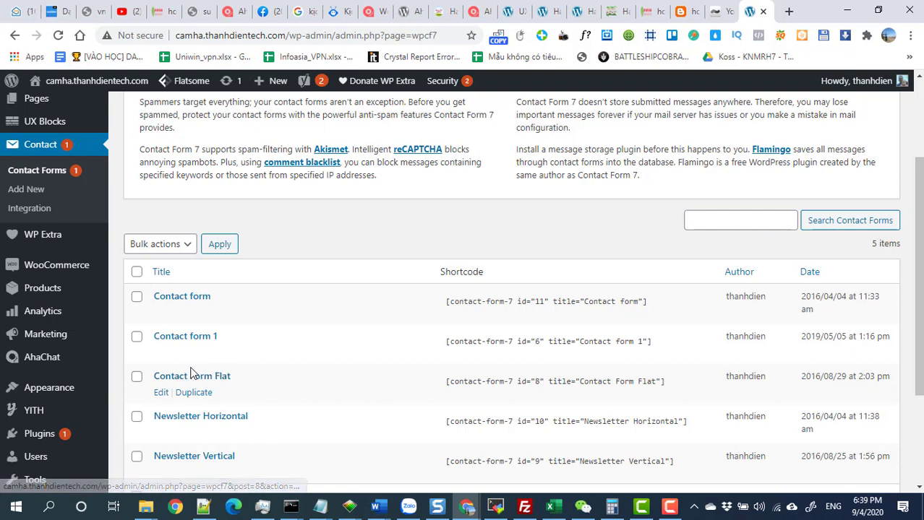
{"action": "left_click", "coordinate": [160, 394]}
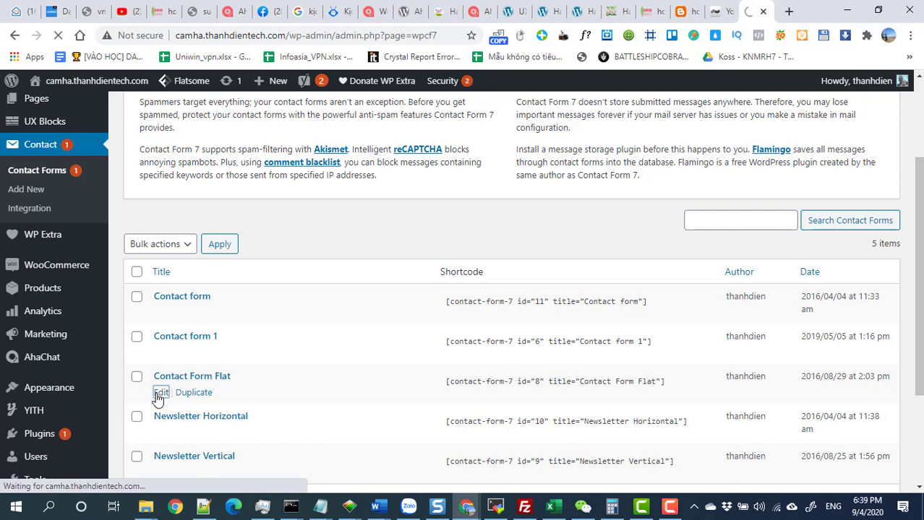
In the Form template, replace the 'Your Name' placeholder wording with 'Họ Tên'.
{"action": "scroll", "coordinate": [217, 392], "scroll_direction": "down", "scroll_amount": 3}
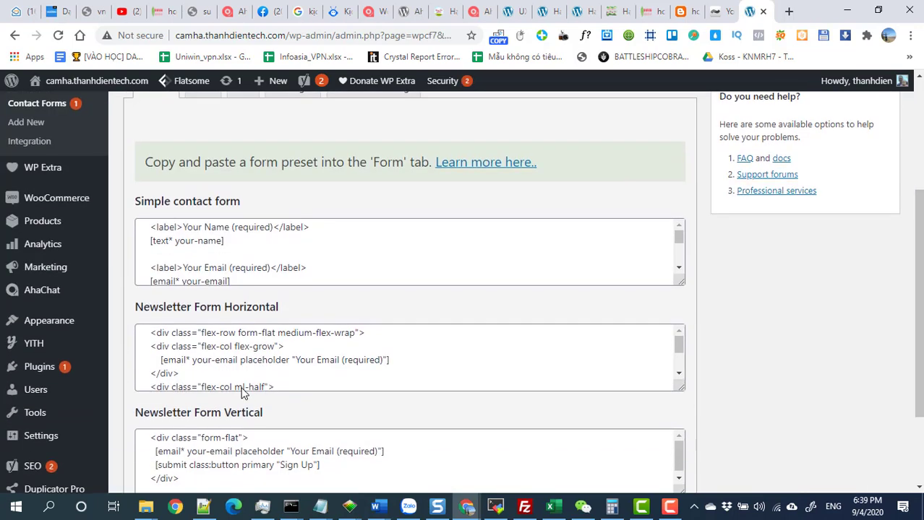
{"action": "scroll", "coordinate": [243, 393], "scroll_direction": "up", "scroll_amount": 1}
{"action": "left_click", "coordinate": [206, 160]}
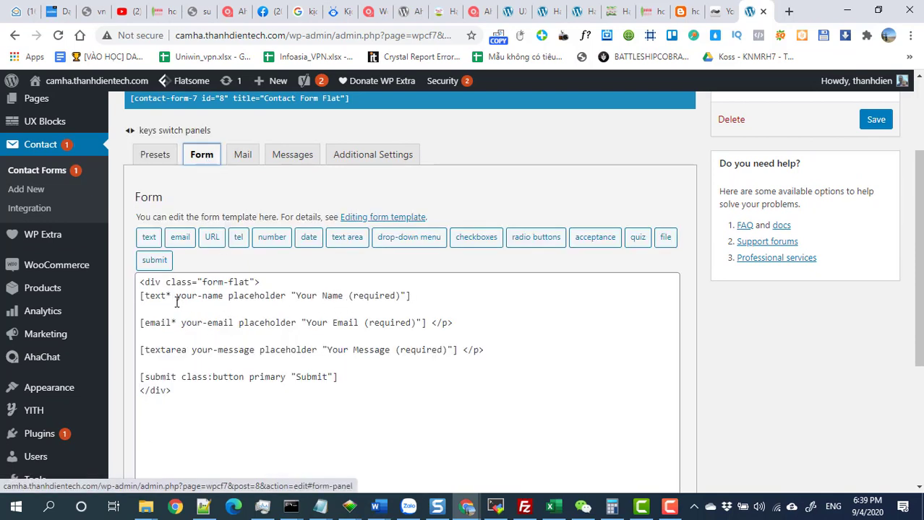
{"action": "left_click_drag", "start_coordinate": [415, 296], "coordinate": [165, 301]}
{"action": "left_click", "coordinate": [318, 296]}
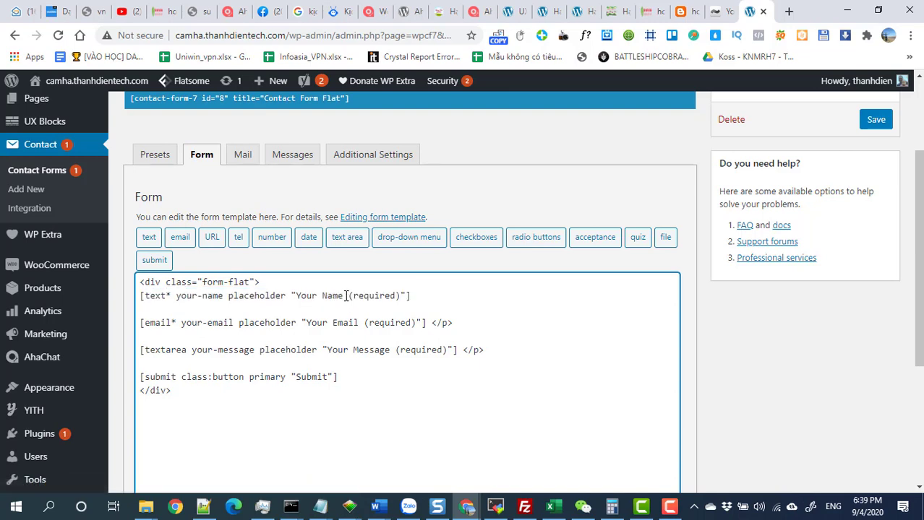
{"action": "left_click_drag", "start_coordinate": [343, 295], "coordinate": [295, 296]}
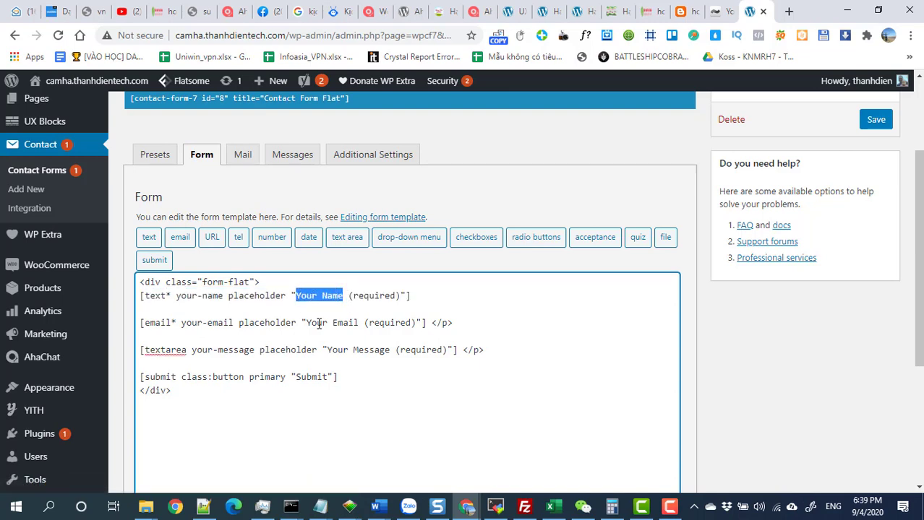
{"action": "key", "text": "BackSpace"}
{"action": "type", "text": "Ho Te "}
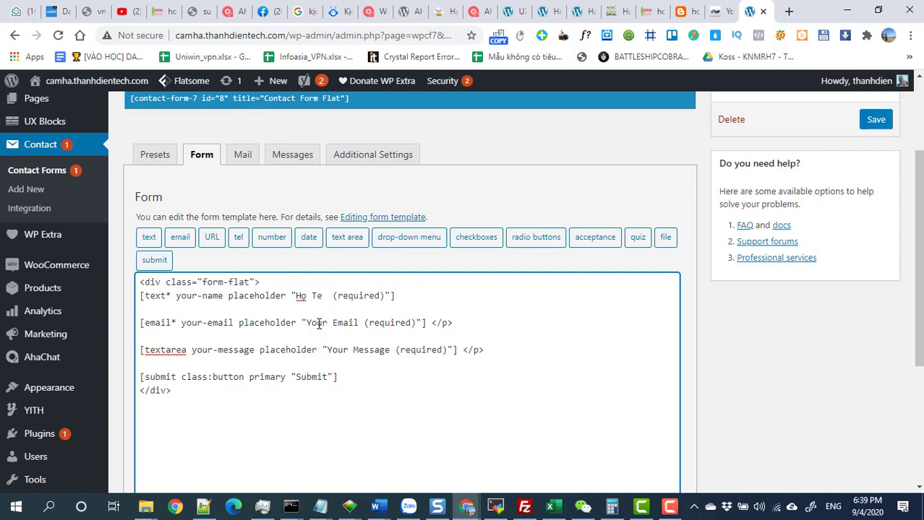
{"action": "type", "text": "en"}
Replace 'Your Email' with 'Email' and move to the empty line below it.
{"action": "left_click_drag", "start_coordinate": [359, 323], "coordinate": [306, 327]}
{"action": "type", "text": "E"}
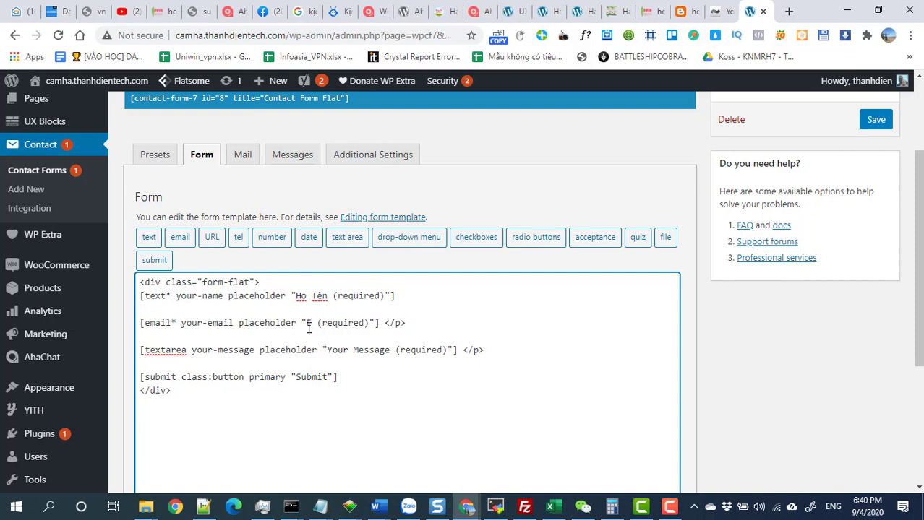
{"action": "type", "text": "mail"}
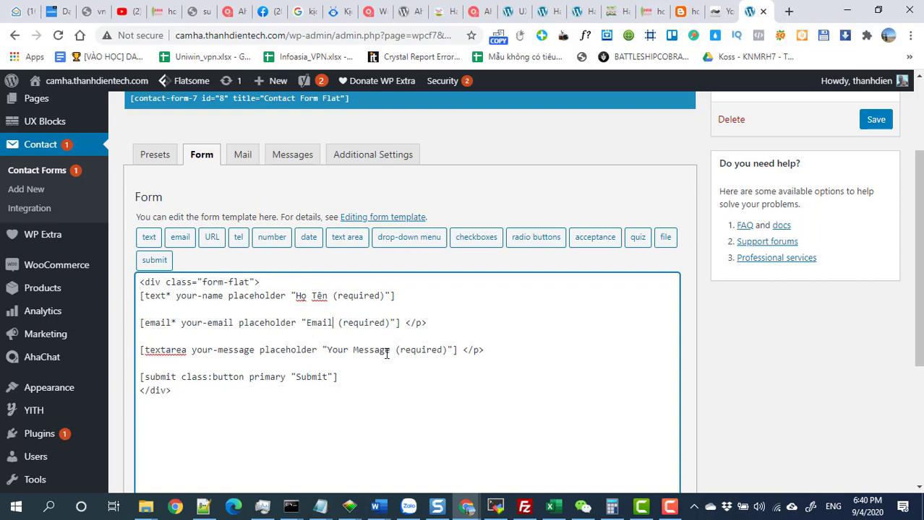
{"action": "left_click", "coordinate": [160, 335]}
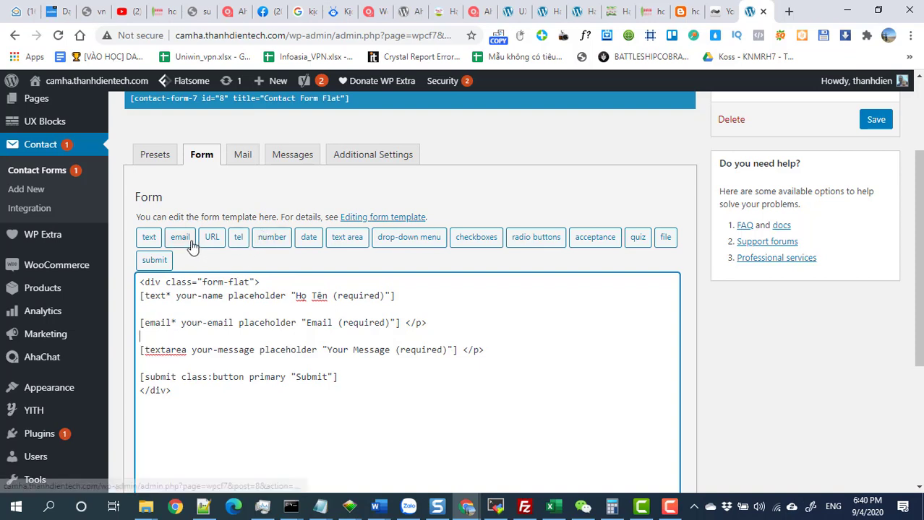
Generate a required text tag named sodienthoai and insert it below the email line.
{"action": "left_click", "coordinate": [149, 238]}
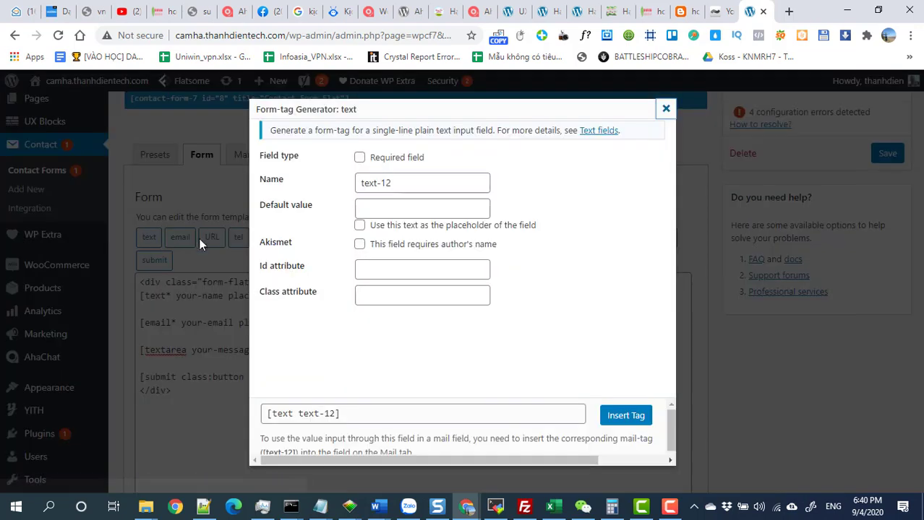
{"action": "left_click_drag", "start_coordinate": [400, 183], "coordinate": [302, 196]}
{"action": "type", "text": "so"}
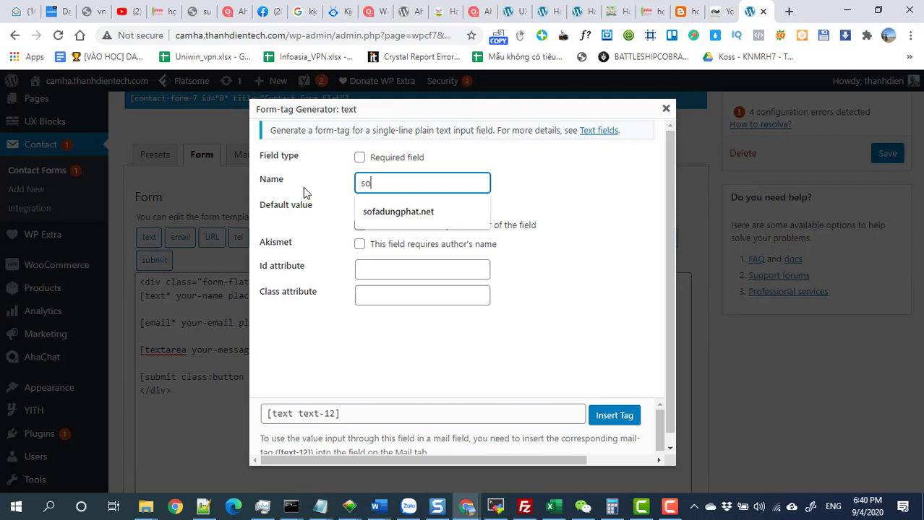
{"action": "type", "text": "dienthoai"}
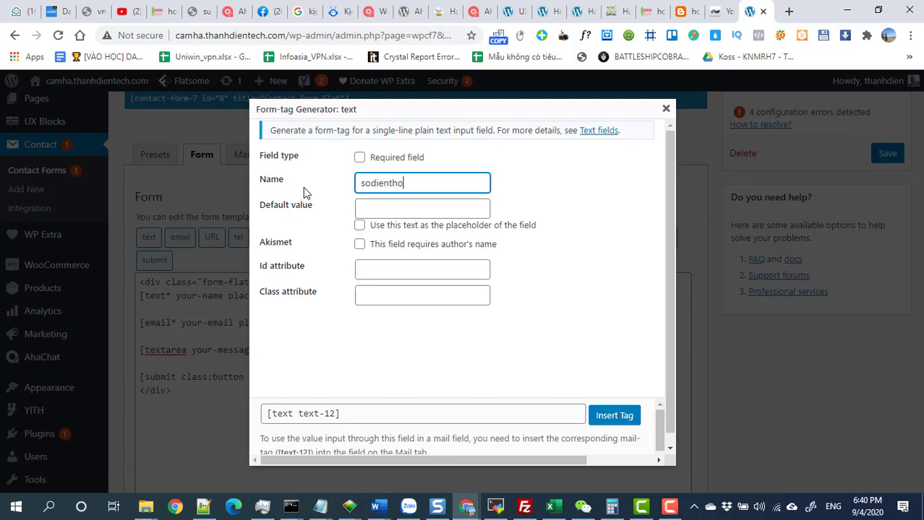
{"action": "left_click", "coordinate": [359, 159]}
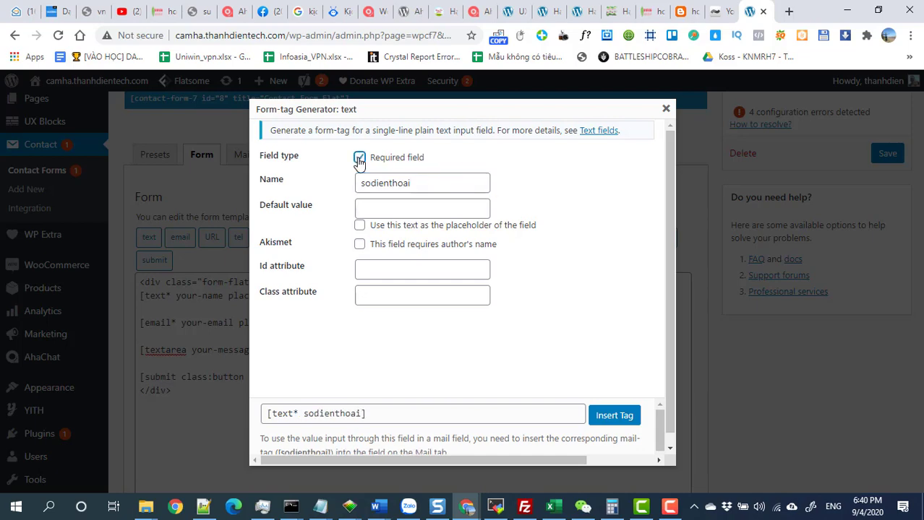
{"action": "left_click", "coordinate": [615, 417]}
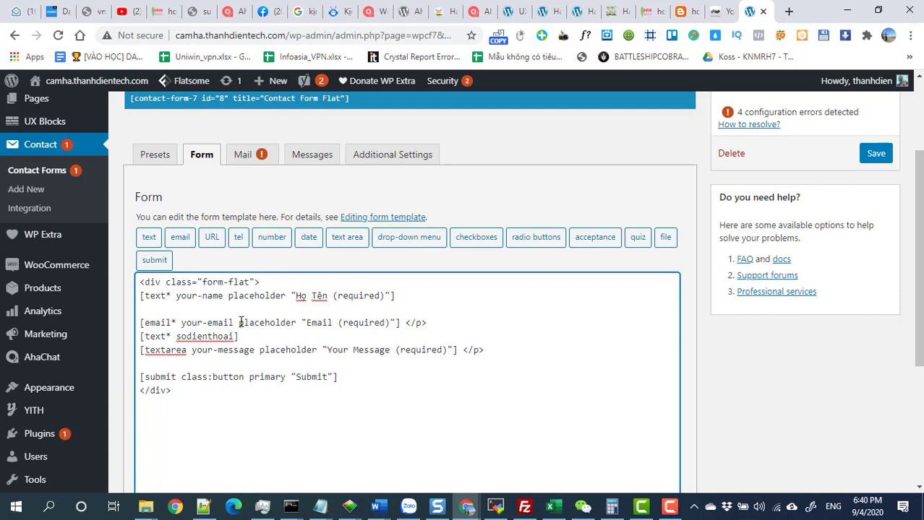
Copy the email placeholder into the sodienthoai tag and reword it to 'Số điện thoại'.
{"action": "left_click_drag", "start_coordinate": [238, 322], "coordinate": [397, 324]}
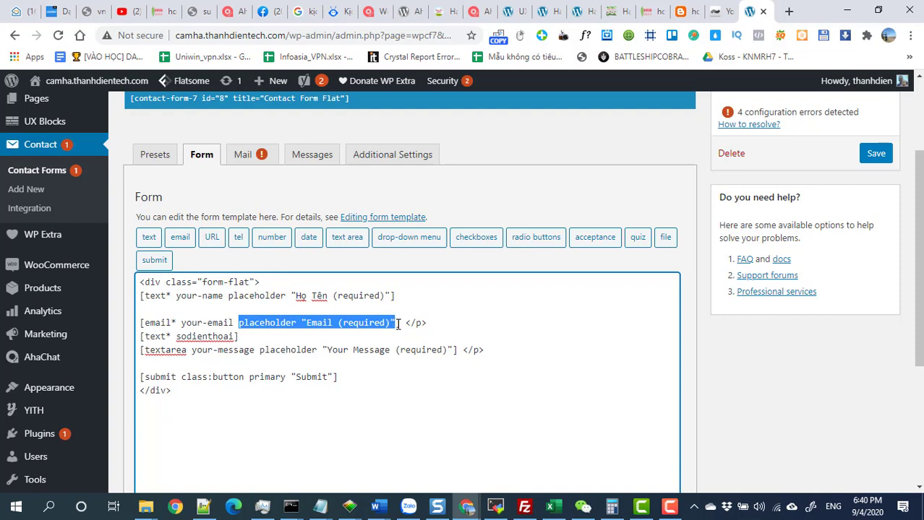
{"action": "left_click_drag", "start_coordinate": [398, 325], "coordinate": [395, 323]}
{"action": "key", "text": "ctrl+c"}
{"action": "left_click", "coordinate": [236, 336]}
{"action": "key", "text": "ctrl+v"}
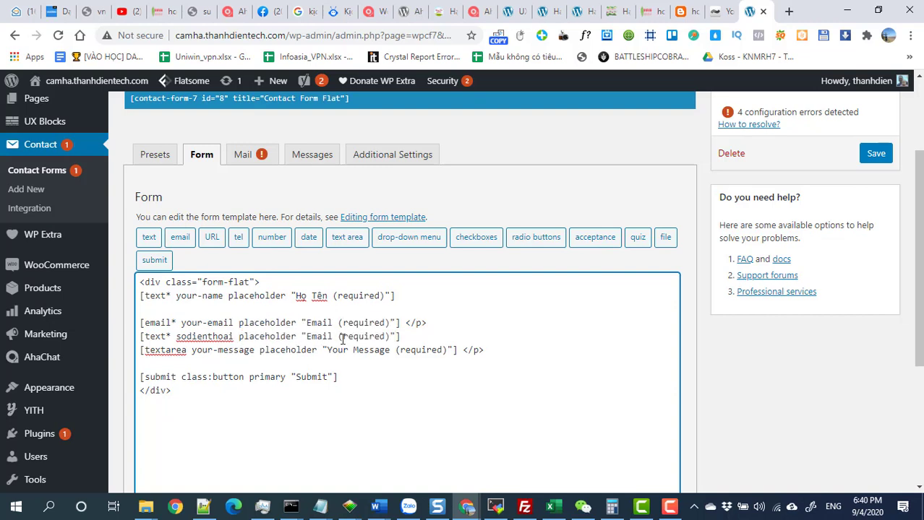
{"action": "left_click_drag", "start_coordinate": [333, 336], "coordinate": [306, 336]}
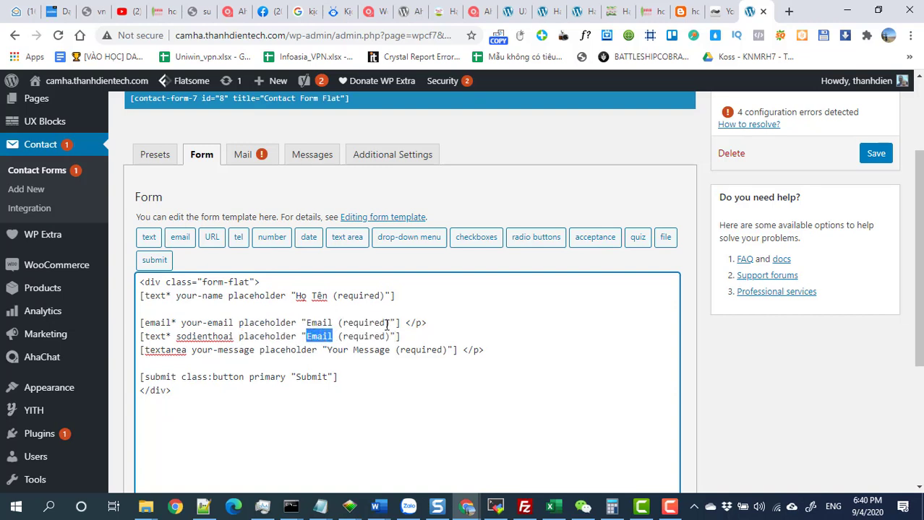
{"action": "type", "text": "Số"}
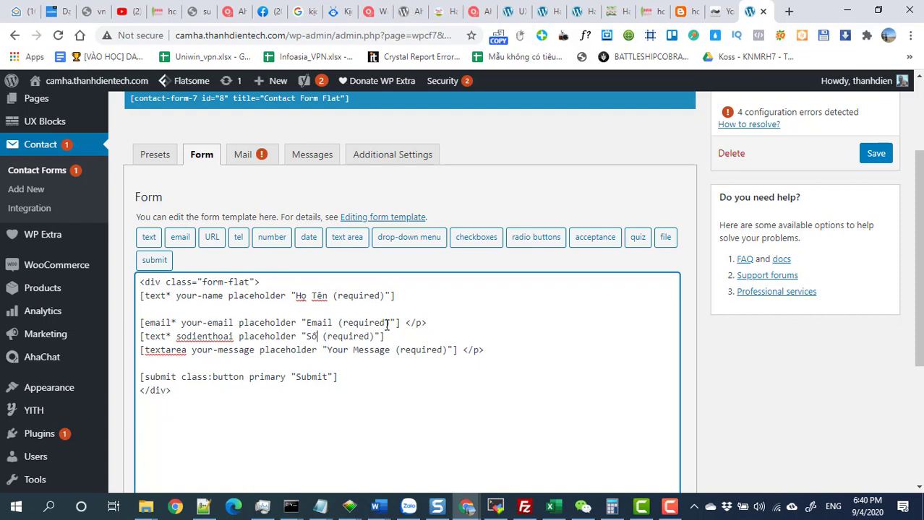
{"action": "type", "text": " điện thoại"}
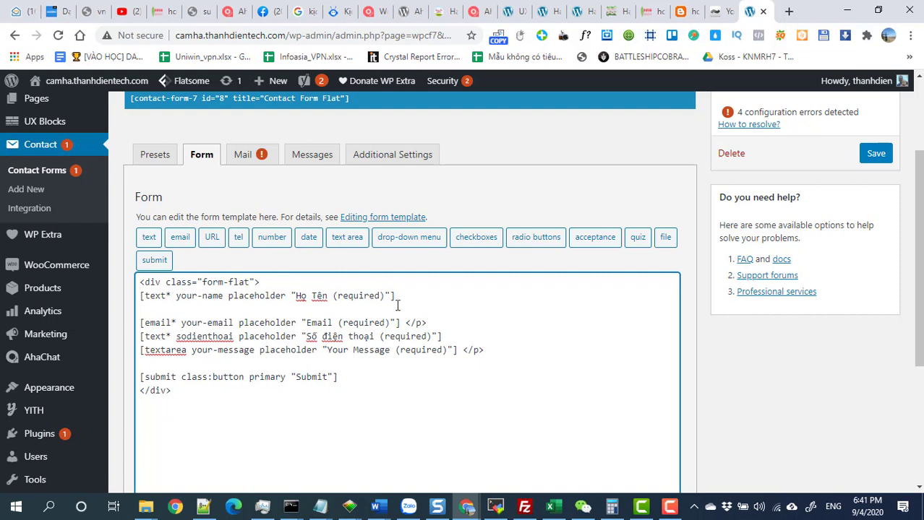
Change 'required' to 'Bắt buộc' in the Họ Tên, Email and Số điện thoại placeholders.
{"action": "left_click_drag", "start_coordinate": [381, 296], "coordinate": [332, 296]}
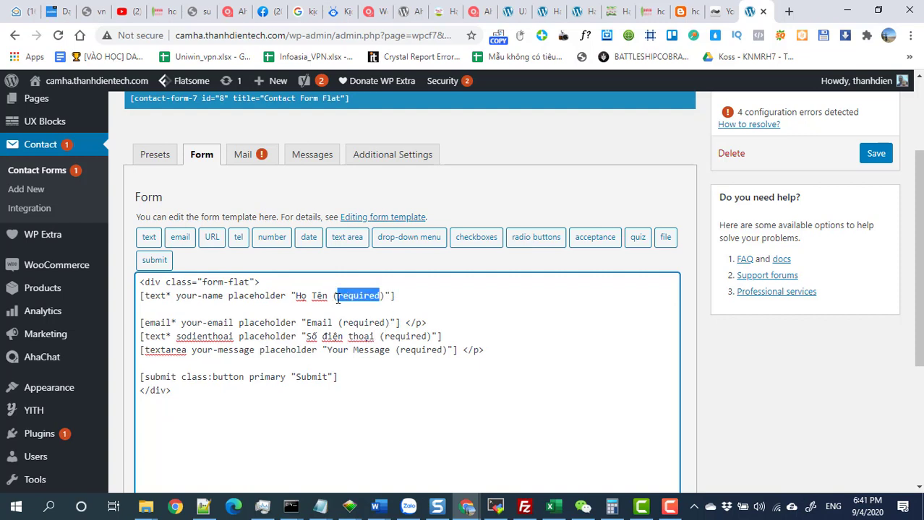
{"action": "double_click", "coordinate": [351, 294]}
{"action": "type", "text": "Bắt b"}
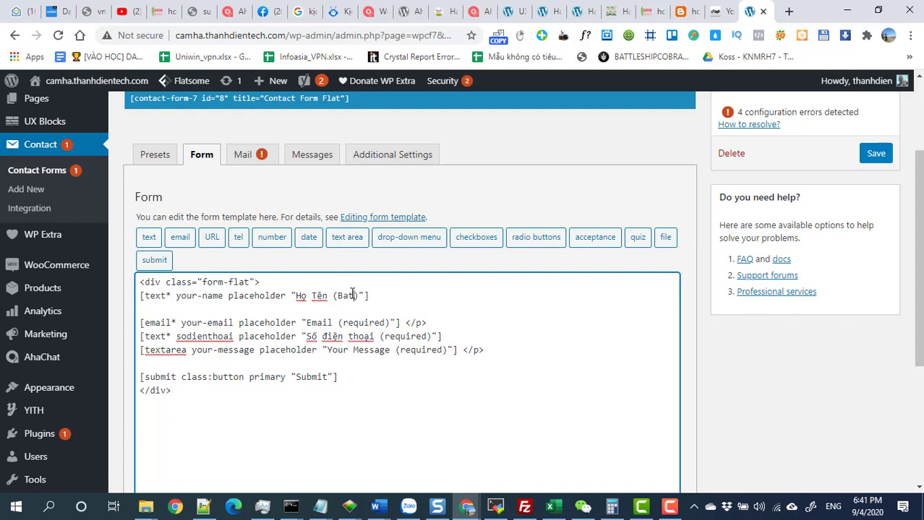
{"action": "type", "text": "uoc"}
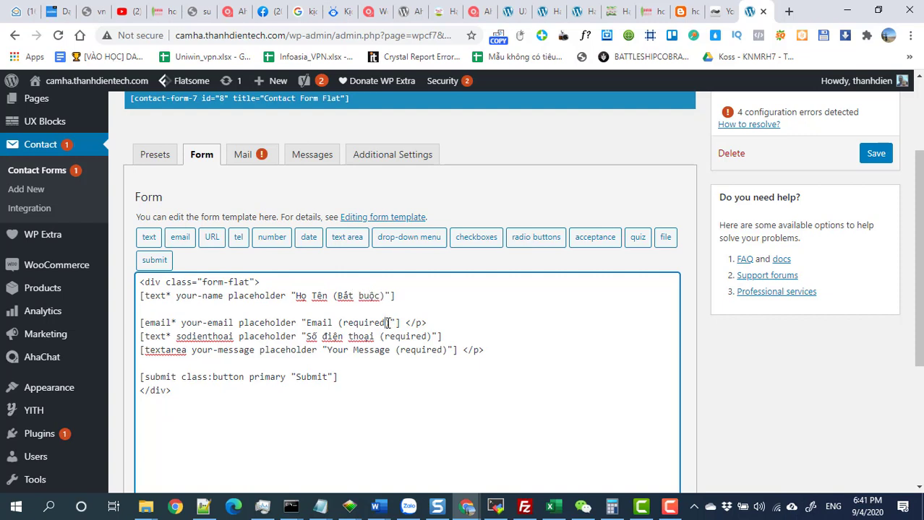
{"action": "left_click_drag", "start_coordinate": [384, 324], "coordinate": [383, 296]}
{"action": "key", "text": "ctrl+c"}
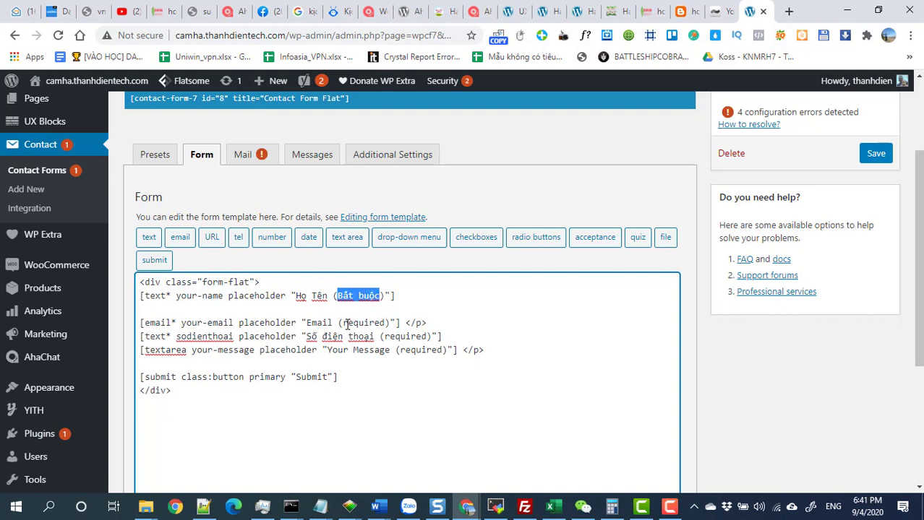
{"action": "left_click_drag", "start_coordinate": [343, 323], "coordinate": [388, 323]}
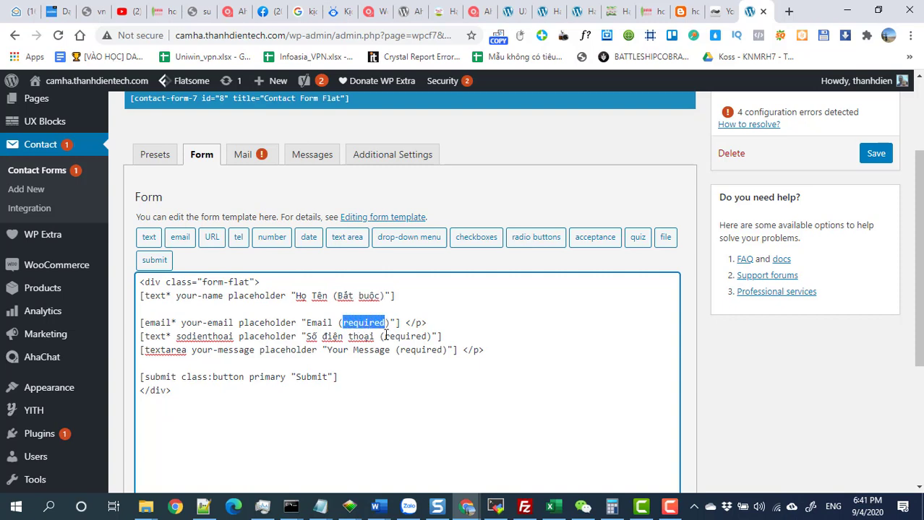
{"action": "key", "text": "ctrl+v"}
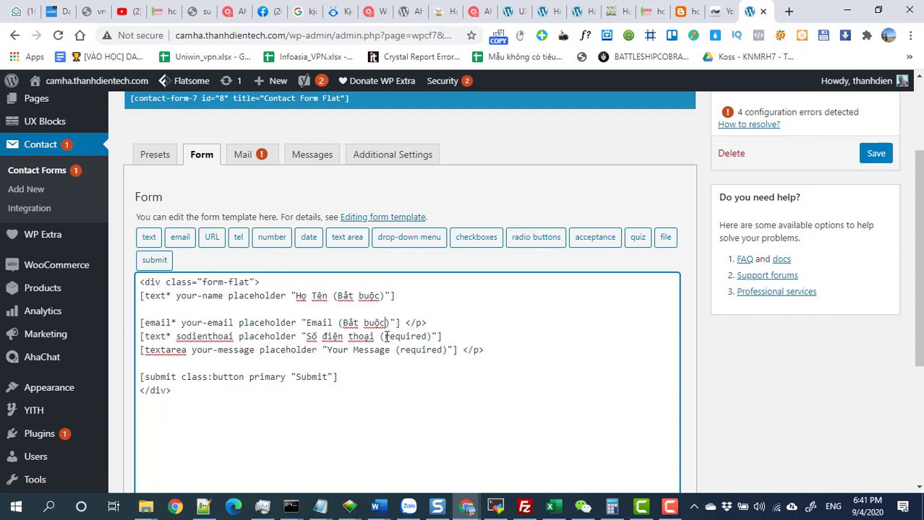
{"action": "left_click_drag", "start_coordinate": [383, 337], "coordinate": [430, 338]}
{"action": "key", "text": "ctrl+v"}
Close the phone line with a </p> tag and add a blank line below it.
{"action": "left_click", "coordinate": [446, 335]}
{"action": "key", "text": "Up"}
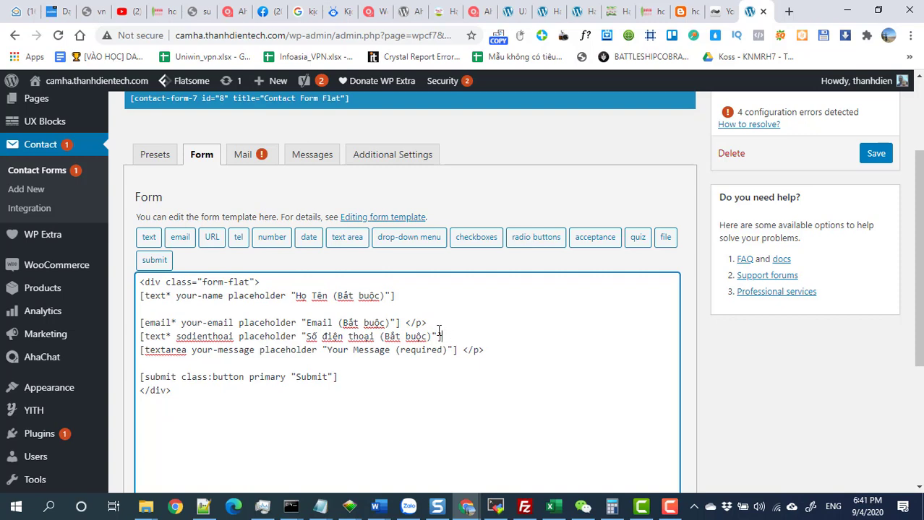
{"action": "left_click_drag", "start_coordinate": [427, 323], "coordinate": [404, 324]}
{"action": "key", "text": "ctrl+c"}
{"action": "left_click", "coordinate": [449, 336]}
{"action": "key", "text": "ctrl+v"}
{"action": "key", "text": "Return"}
{"action": "left_click", "coordinate": [477, 335]}
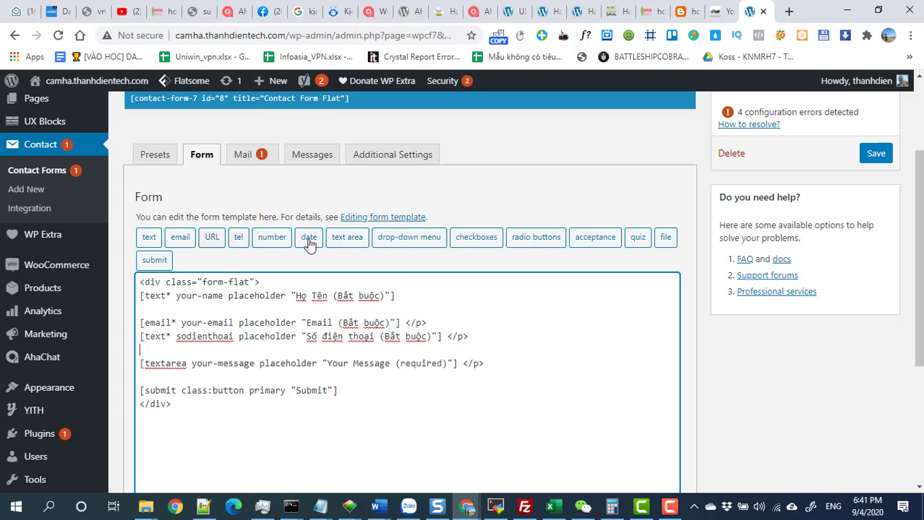
Generate a required text tag named diachinhanhang and insert it below the phone line.
{"action": "left_click", "coordinate": [151, 238]}
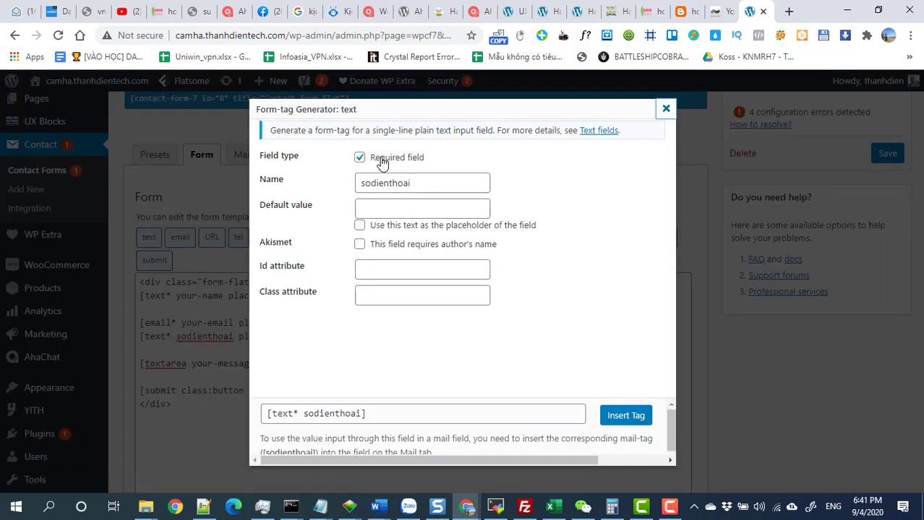
{"action": "left_click_drag", "start_coordinate": [435, 183], "coordinate": [324, 188]}
{"action": "type", "text": "Đ"}
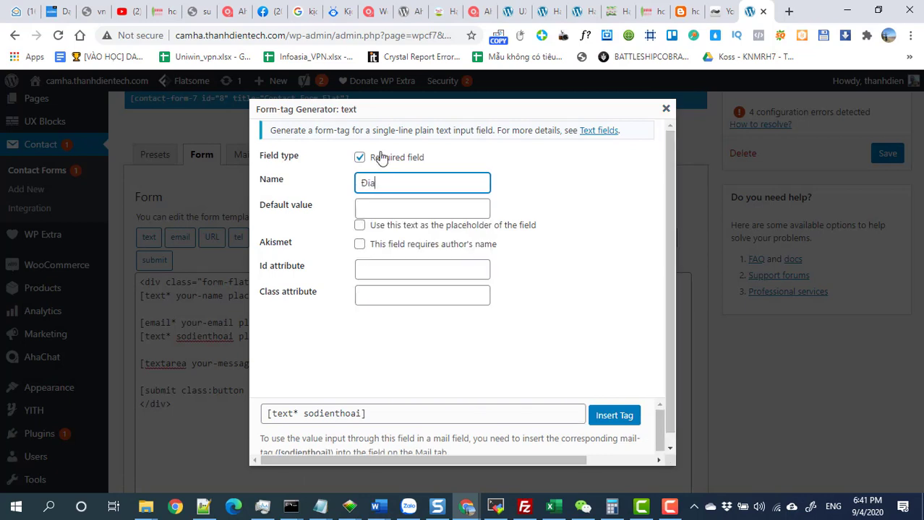
{"action": "key", "text": "BackSpace"}
{"action": "type", "text": "di"}
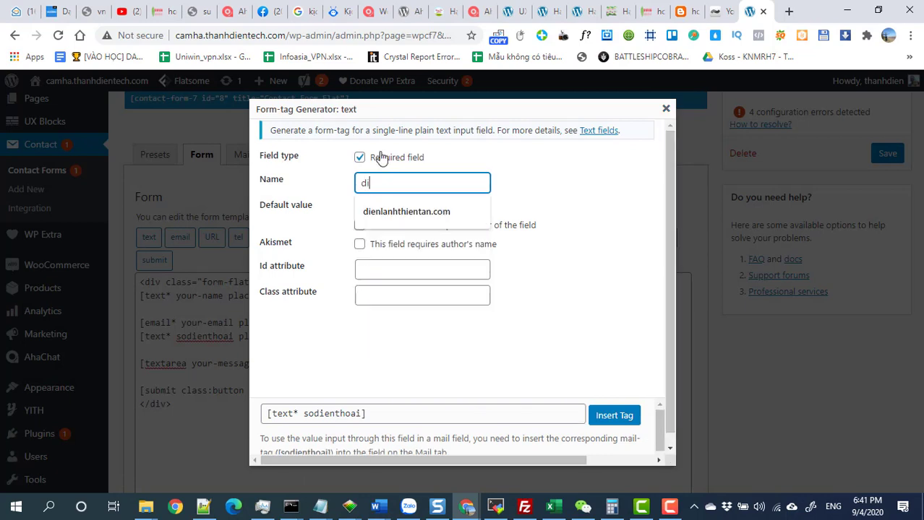
{"action": "type", "text": "achin"}
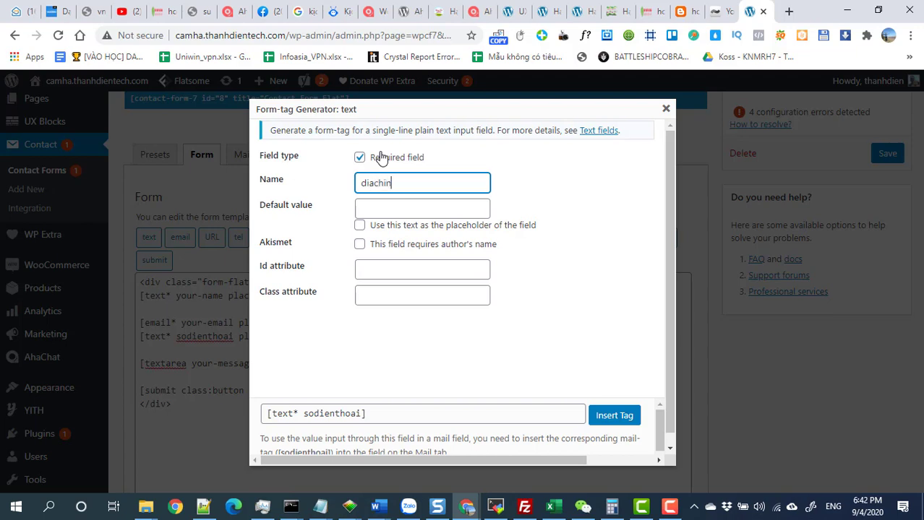
{"action": "type", "text": "hanhang"}
{"action": "left_click", "coordinate": [464, 369]}
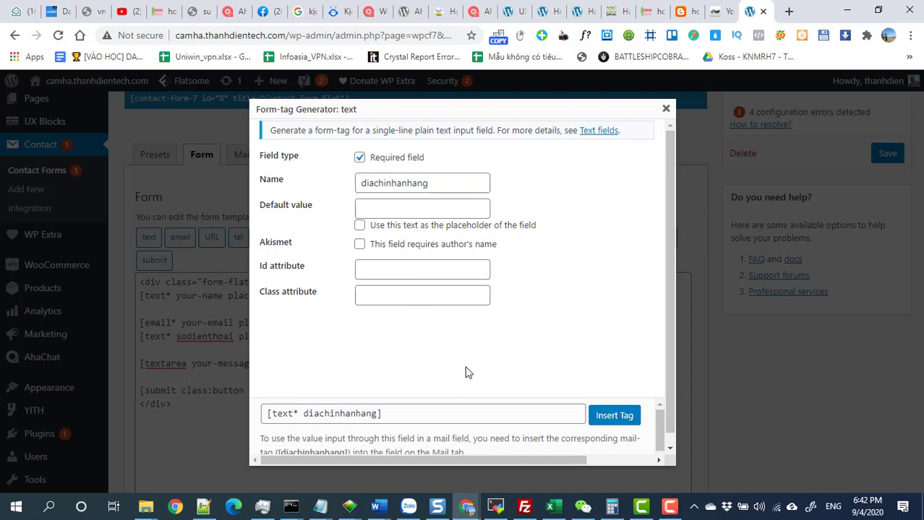
{"action": "left_click", "coordinate": [617, 419]}
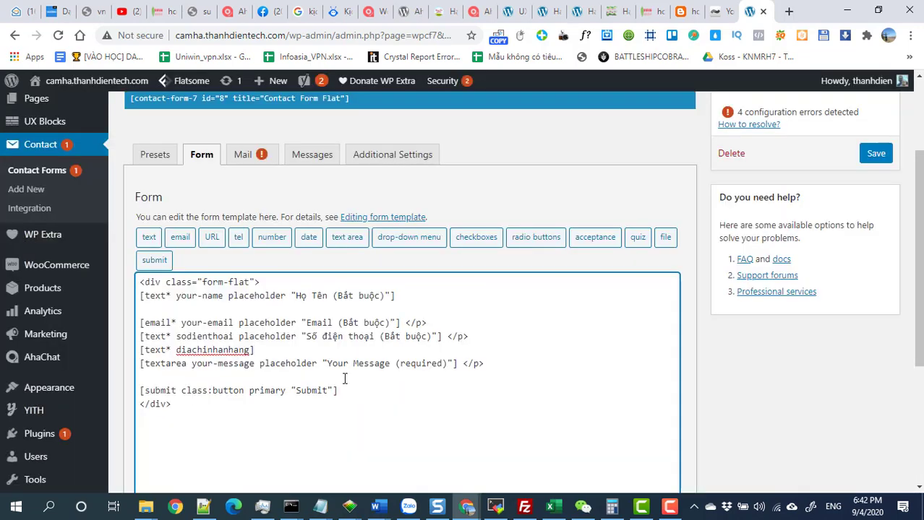
Paste the phone placeholder into the diachinhanhang tag and reword it to 'Địa chỉ nhận hàng'.
{"action": "left_click", "coordinate": [252, 350]}
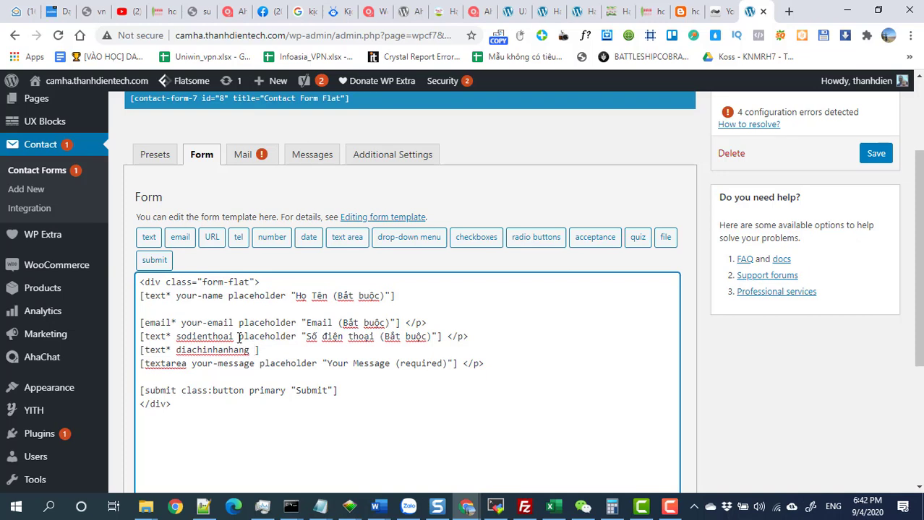
{"action": "left_click_drag", "start_coordinate": [239, 337], "coordinate": [439, 337]}
{"action": "key", "text": "ctrl+c"}
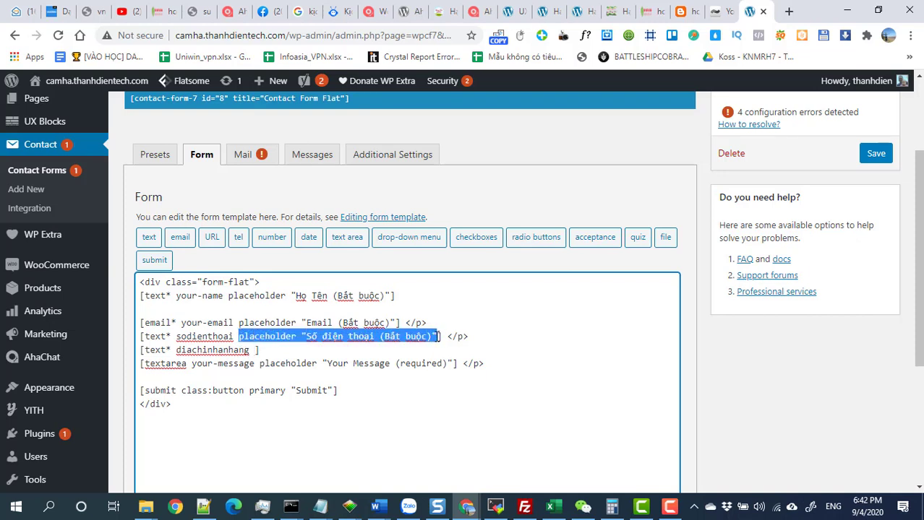
{"action": "left_click", "coordinate": [254, 350]}
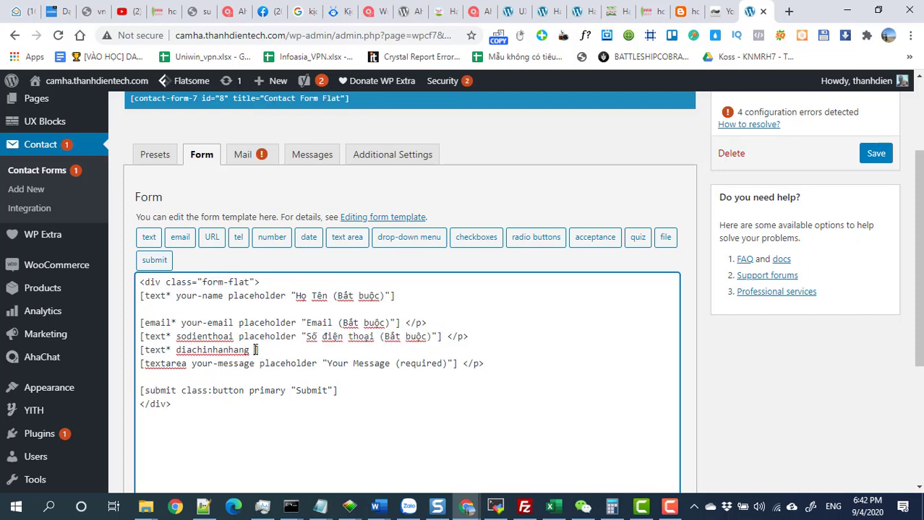
{"action": "key", "text": "ctrl+v"}
{"action": "left_click_drag", "start_coordinate": [391, 350], "coordinate": [323, 350]}
{"action": "type", "text": "Địa"}
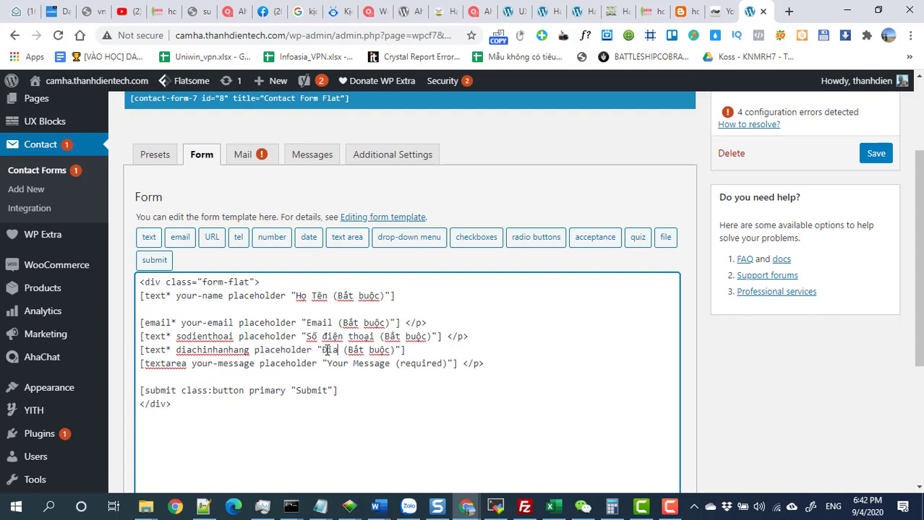
{"action": "type", "text": " chỉ  "}
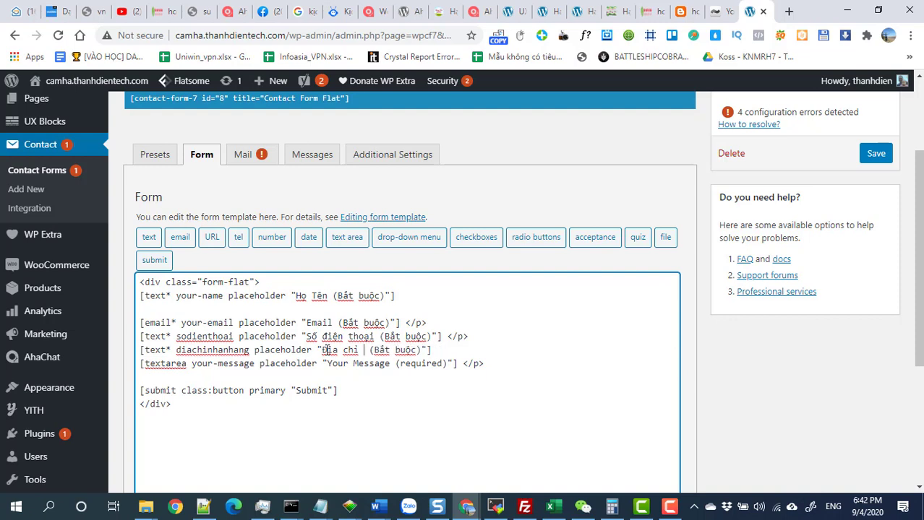
{"action": "type", "text": "nhan"}
{"action": "type", "text": " hàng"}
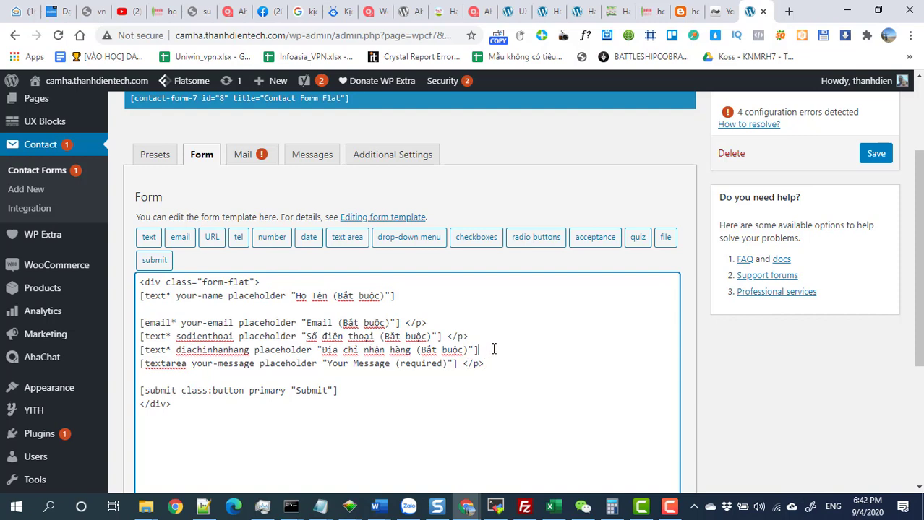
Add a blank line after the address field and remove the one below the name field.
{"action": "key", "text": "Return"}
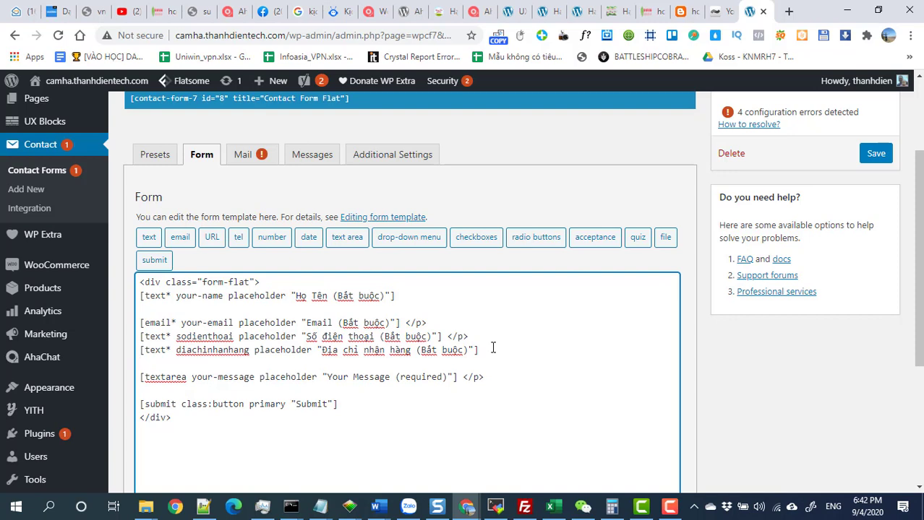
{"action": "left_click", "coordinate": [268, 309]}
{"action": "key", "text": "BackSpace"}
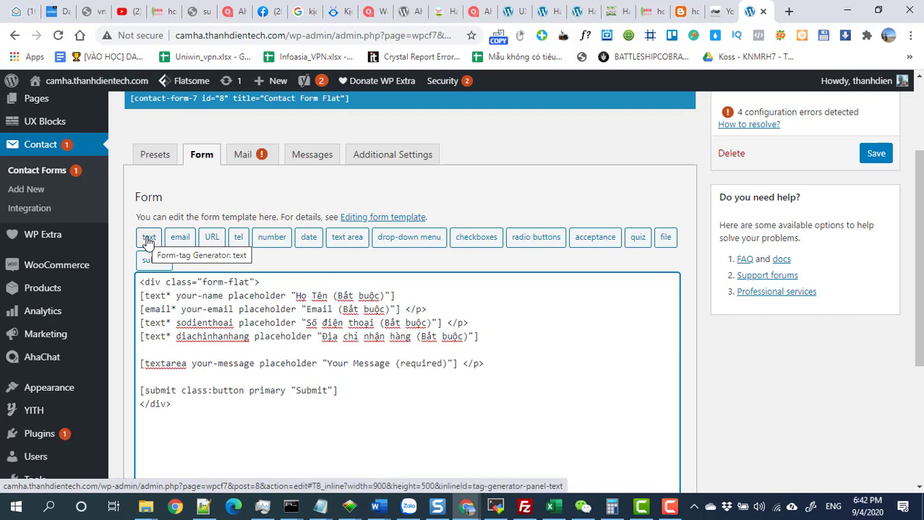
Create a text tag named soluong with default value 01 and insert it below the address line.
{"action": "left_click", "coordinate": [148, 241]}
{"action": "left_click", "coordinate": [379, 182]}
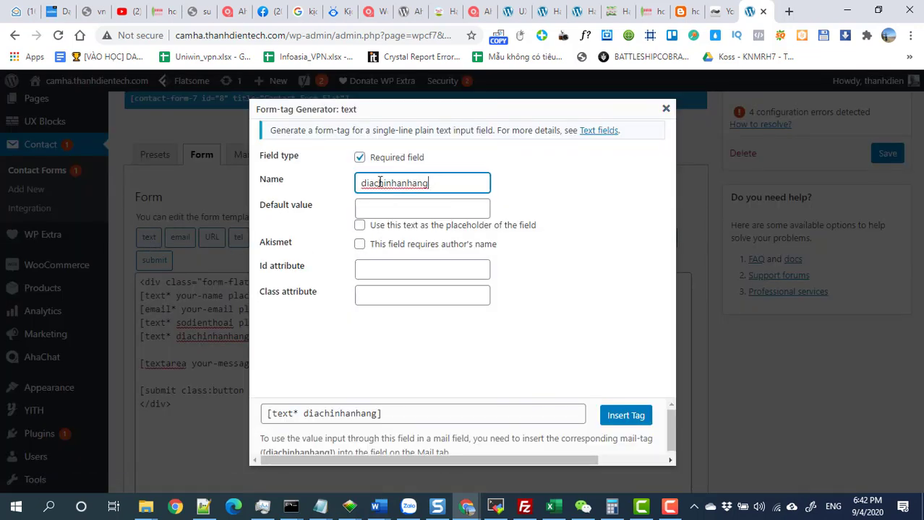
{"action": "double_click", "coordinate": [379, 182]}
{"action": "type", "text": "solu"}
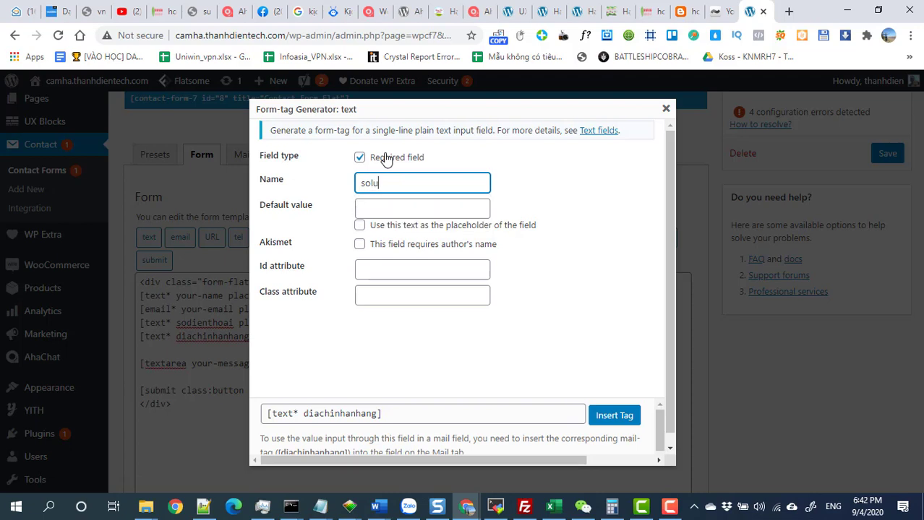
{"action": "type", "text": "ong7"}
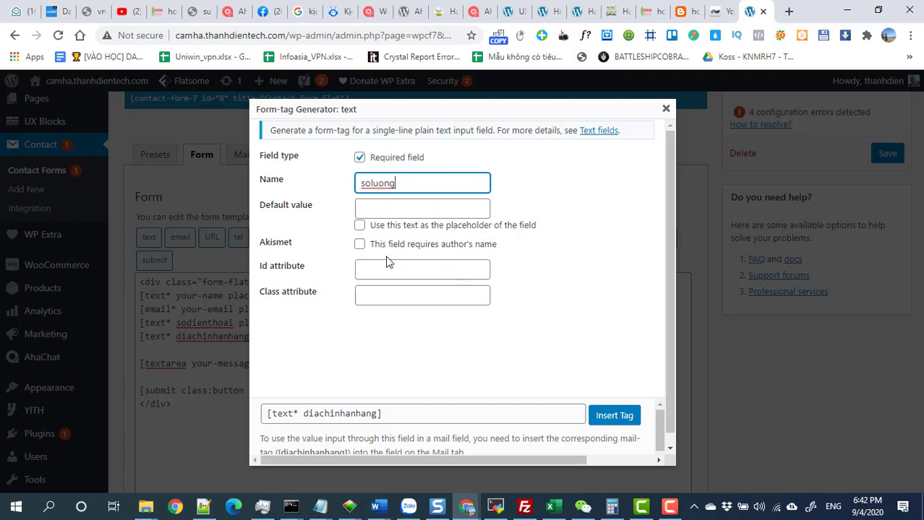
{"action": "left_click", "coordinate": [374, 205]}
{"action": "type", "text": "1"}
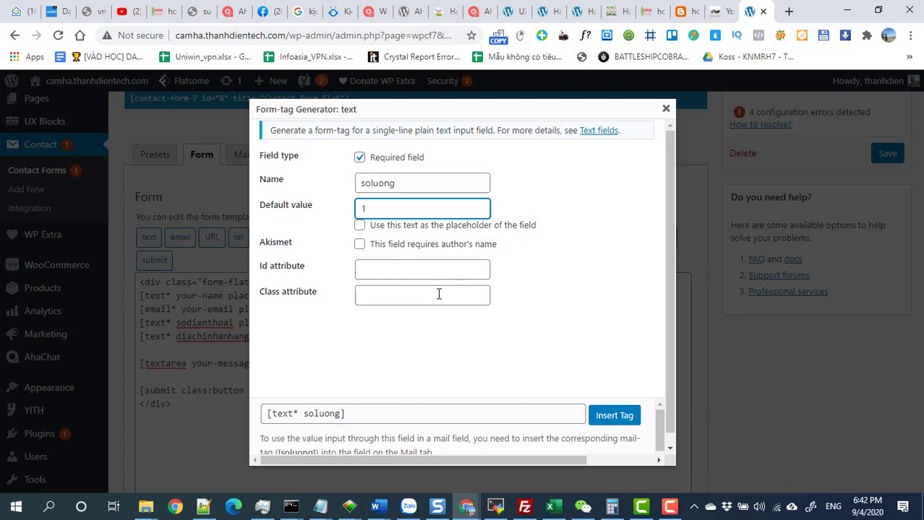
{"action": "left_click", "coordinate": [362, 209]}
{"action": "type", "text": "01"}
{"action": "left_click", "coordinate": [614, 416]}
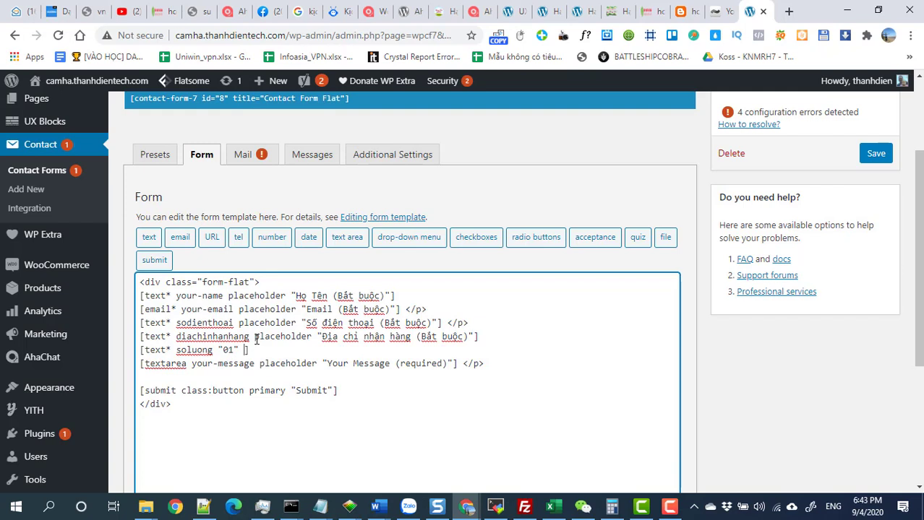
Paste the address placeholder after 01 on the soluong line and reword it to 'Số lượng mua/hộp'.
{"action": "left_click_drag", "start_coordinate": [254, 337], "coordinate": [474, 340]}
{"action": "key", "text": "ctrl+c"}
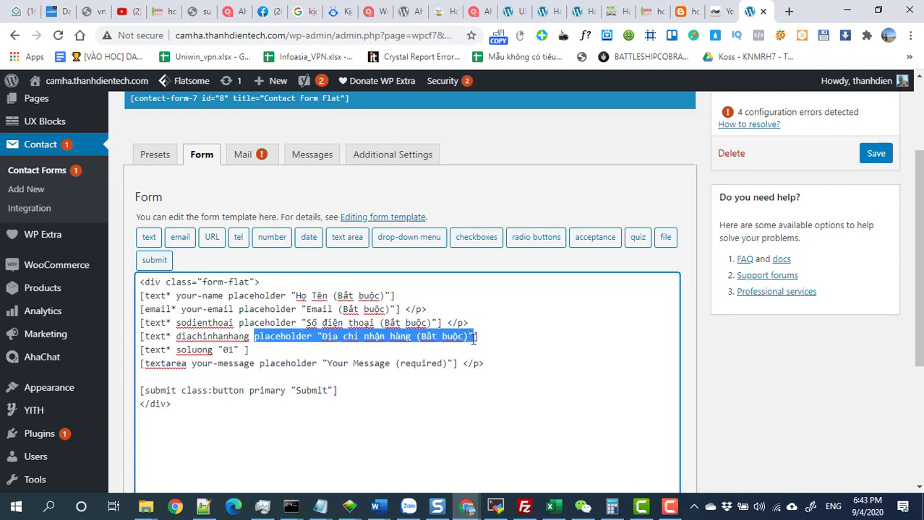
{"action": "left_click", "coordinate": [241, 350]}
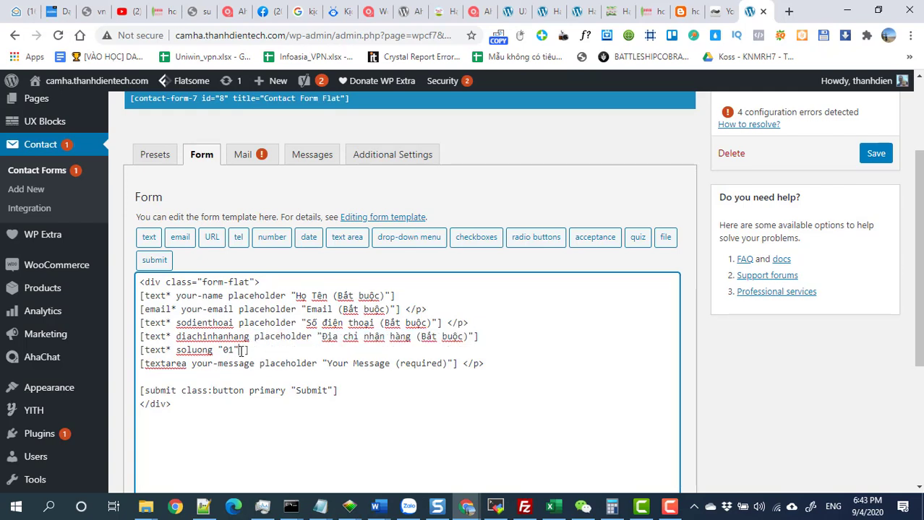
{"action": "key", "text": "ctrl+v"}
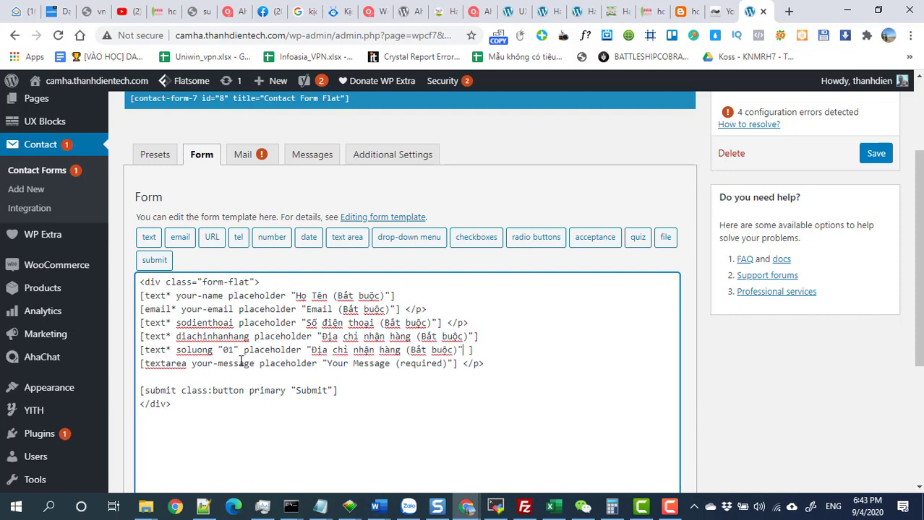
{"action": "left_click_drag", "start_coordinate": [402, 351], "coordinate": [311, 350]}
{"action": "key", "text": "BackSpace"}
{"action": "type", "text": "So"}
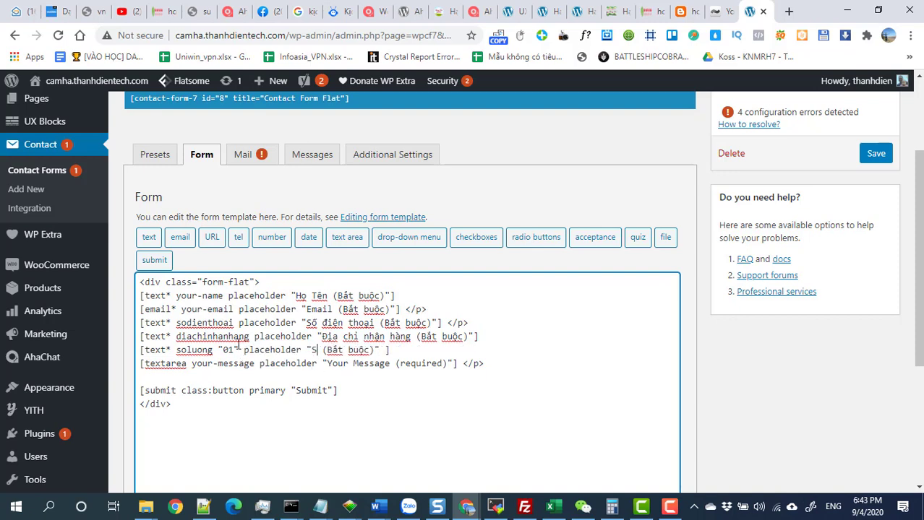
{"action": "type", "text": " lương"}
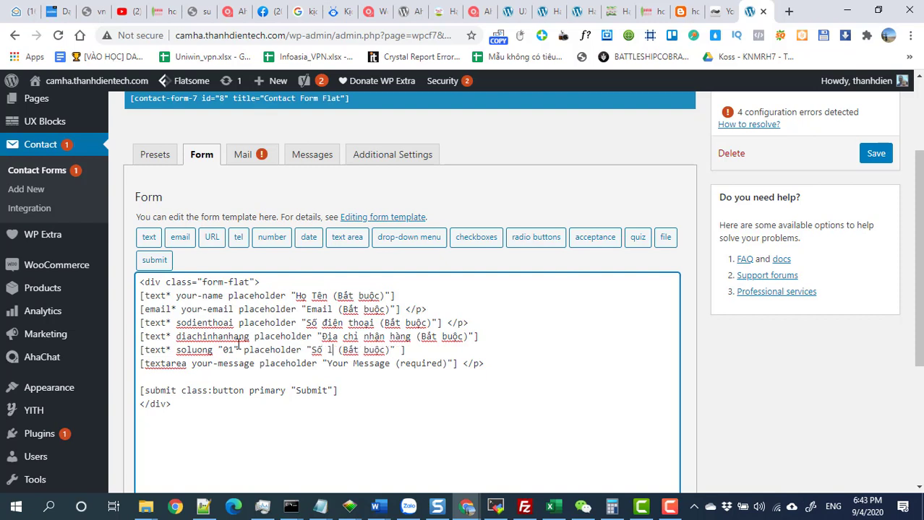
{"action": "type", "text": "j ma"}
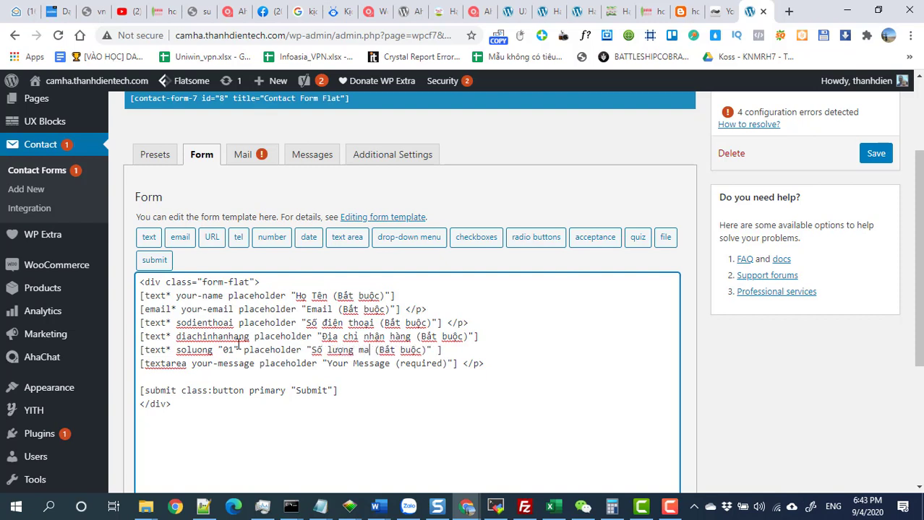
{"action": "key", "text": "BackSpace"}
{"action": "type", "text": "ua/hop"}
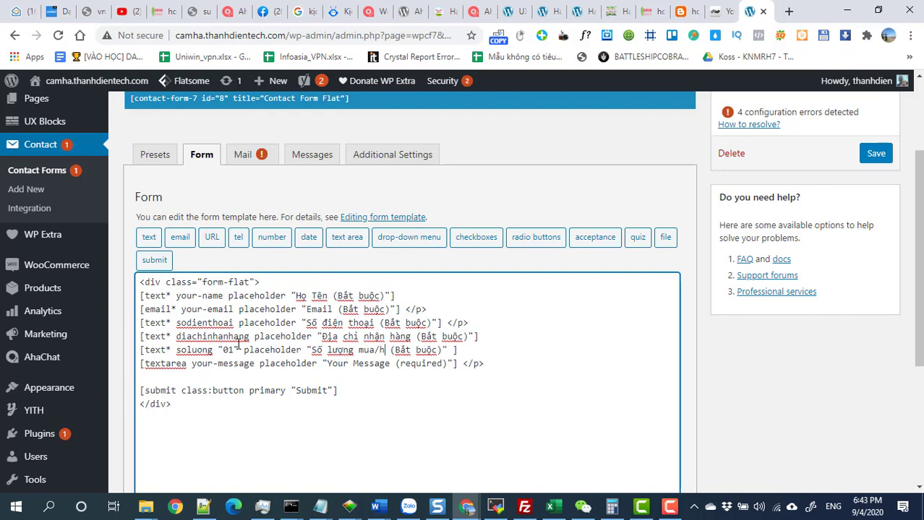
{"action": "type", "text": "oj"}
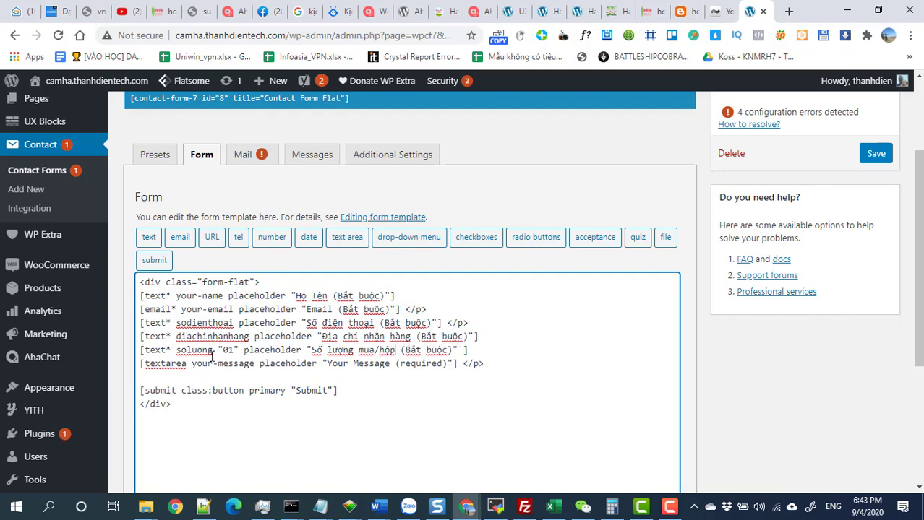
{"action": "left_click_drag", "start_coordinate": [391, 365], "coordinate": [327, 366]}
Change the message placeholder to 'Ghi chú' and remove its '(required)' suffix.
{"action": "type", "text": "Ch"}
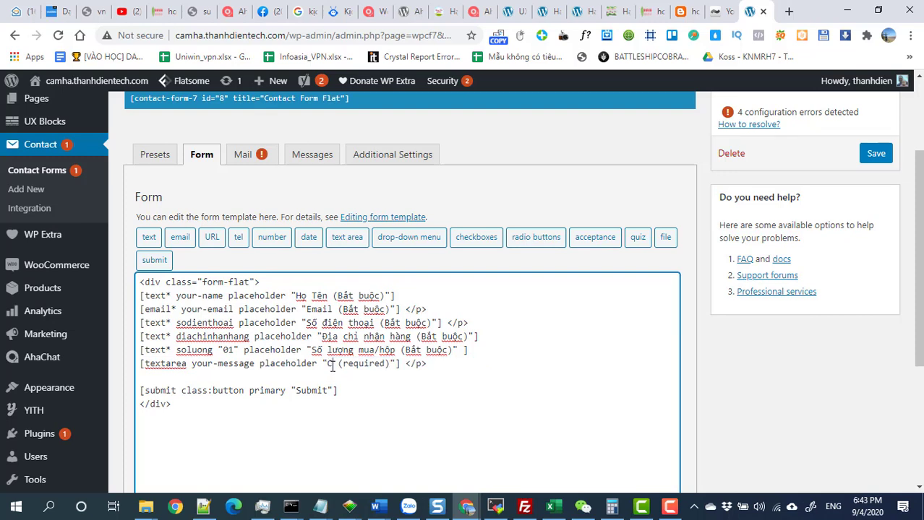
{"action": "key", "text": "BackSpace"}
{"action": "key", "text": "BackSpace"}
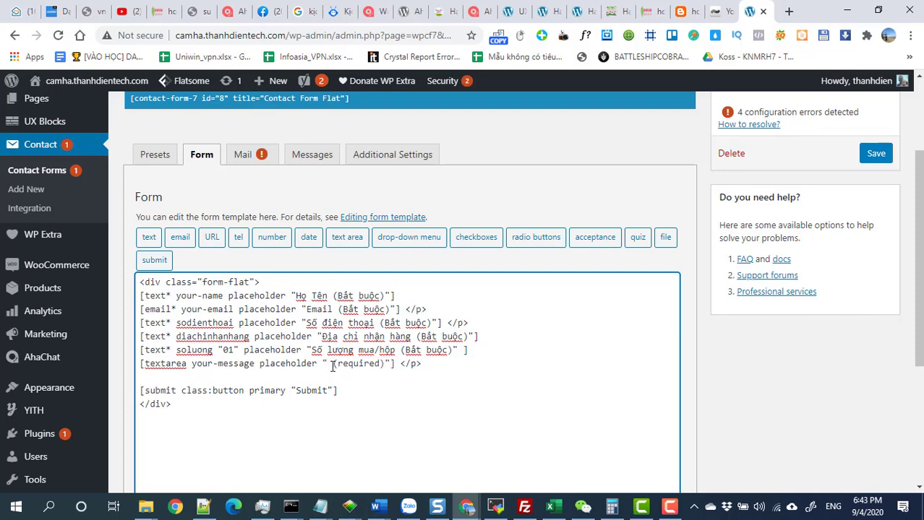
{"action": "type", "text": "c"}
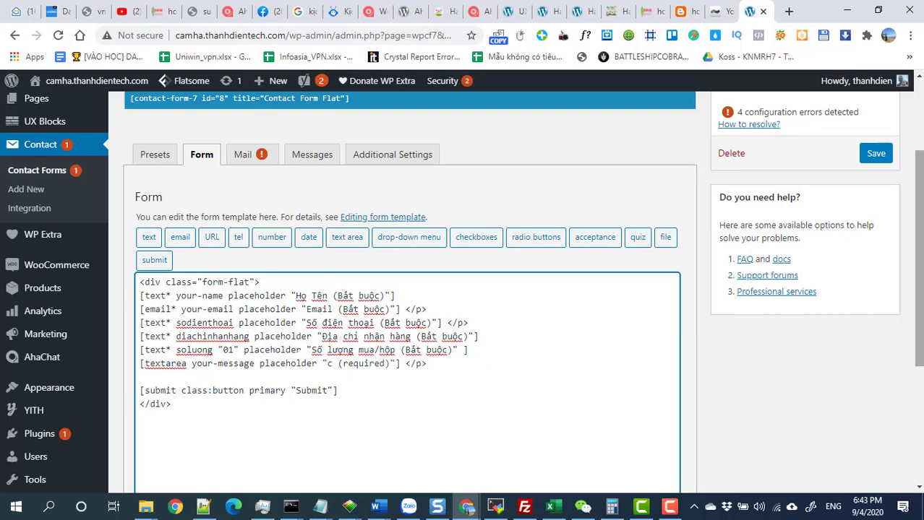
{"action": "key", "text": "BackSpace"}
{"action": "type", "text": "Ghi chu"}
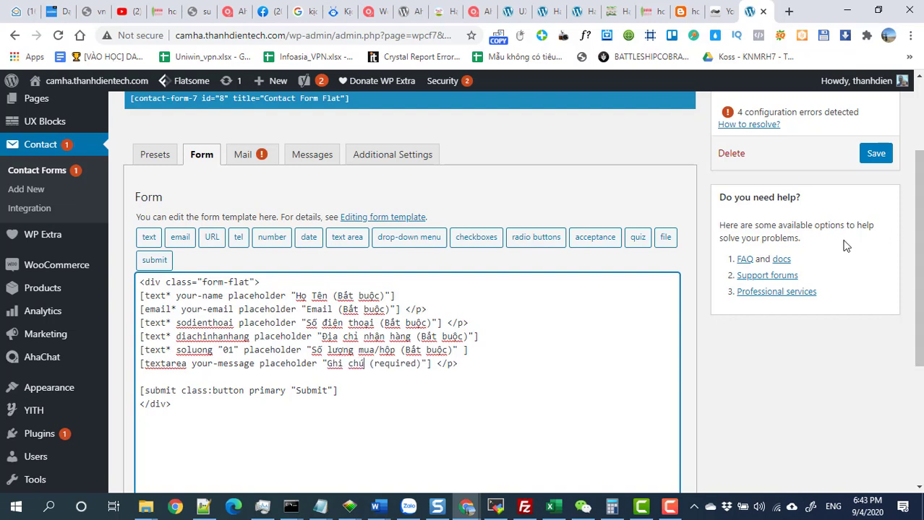
{"action": "left_click", "coordinate": [183, 365]}
{"action": "left_click_drag", "start_coordinate": [424, 364], "coordinate": [369, 364]}
{"action": "left_click", "coordinate": [186, 365]}
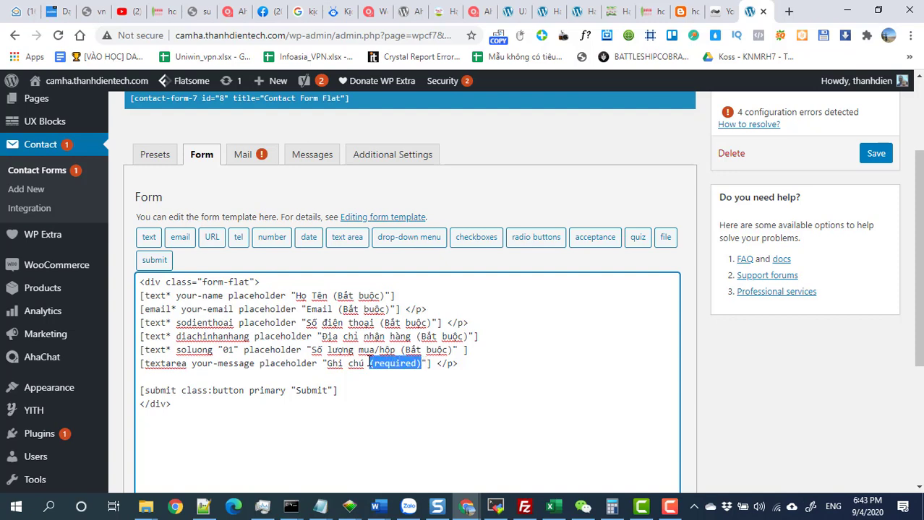
{"action": "key", "text": "BackSpace"}
{"action": "key", "text": "BackSpace"}
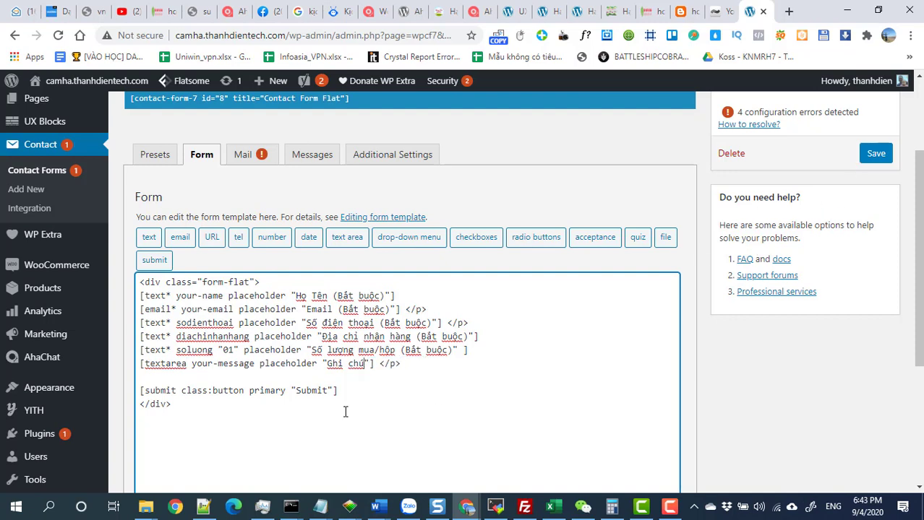
Relabel the Submit button 'ĐẶT HÀNG' and save Contact Form Flat.
{"action": "left_click_drag", "start_coordinate": [328, 391], "coordinate": [298, 392]}
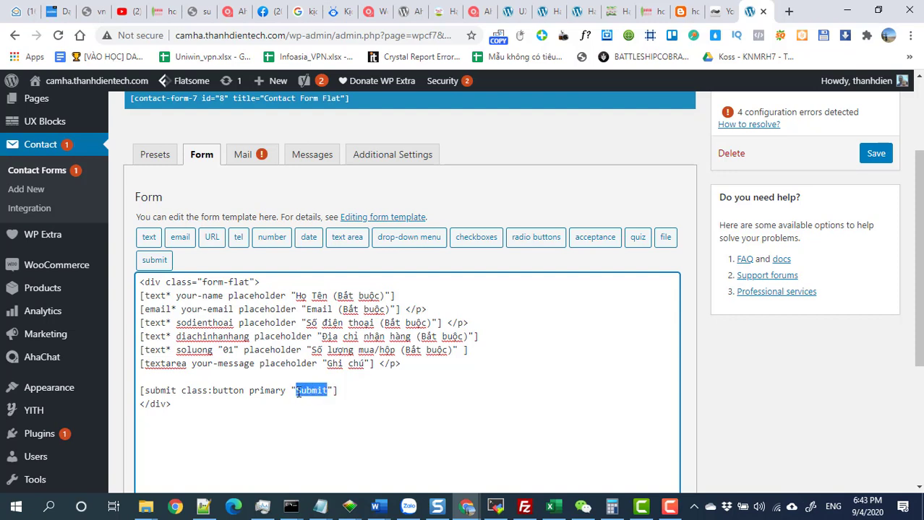
{"action": "type", "text": "D"}
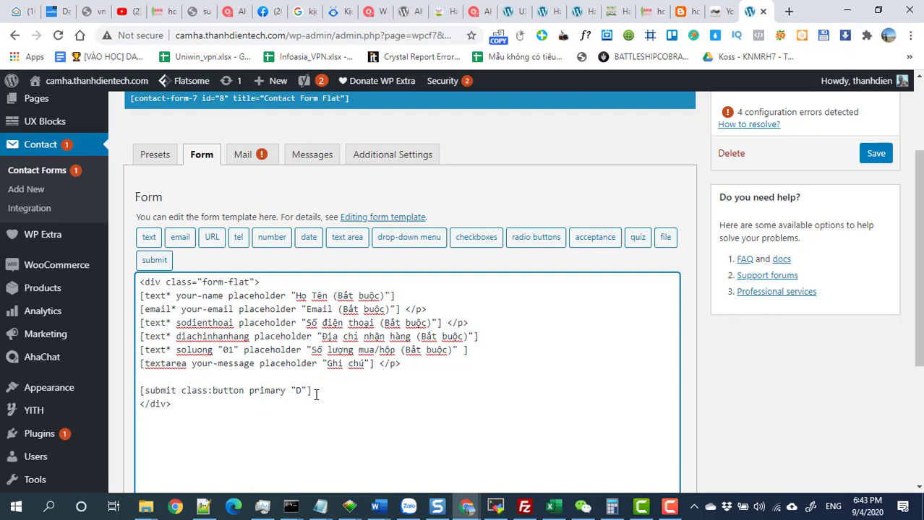
{"action": "type", "text": "at"}
{"action": "key", "text": "BackSpace"}
{"action": "key", "text": "BackSpace"}
{"action": "key", "text": "BackSpace"}
{"action": "type", "text": "dd"}
{"action": "key", "text": "BackSpace"}
{"action": "key", "text": "BackSpace"}
{"action": "type", "text": "D"}
{"action": "type", "text": "DA"}
{"action": "type", "text": "T"}
{"action": "type", "text": " HANG"}
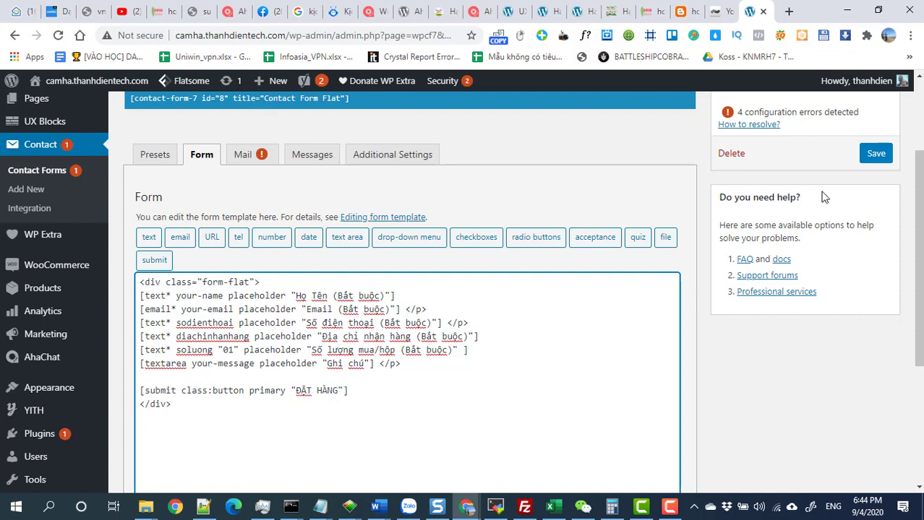
{"action": "left_click", "coordinate": [869, 159]}
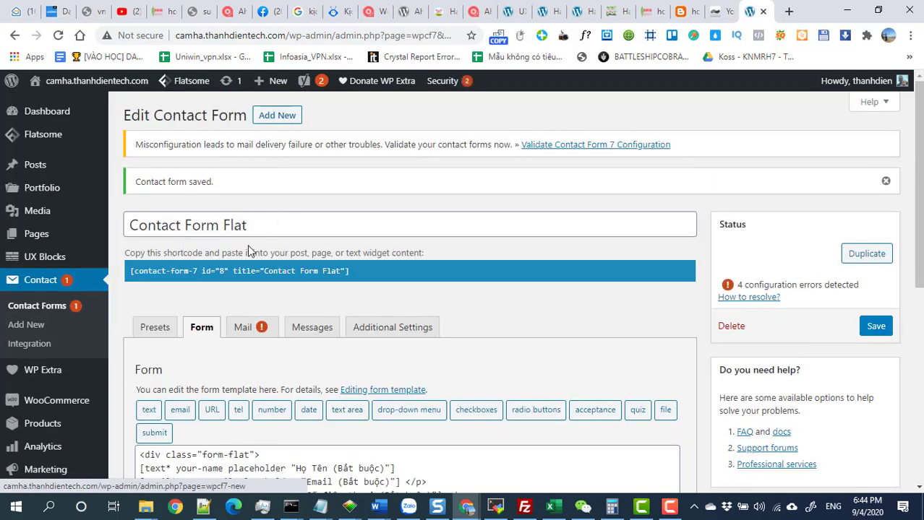
Open the live site in a new tab and jump down to the order form.
{"action": "mouse_move", "coordinate": [57, 83]}
{"action": "right_click", "coordinate": [69, 108]}
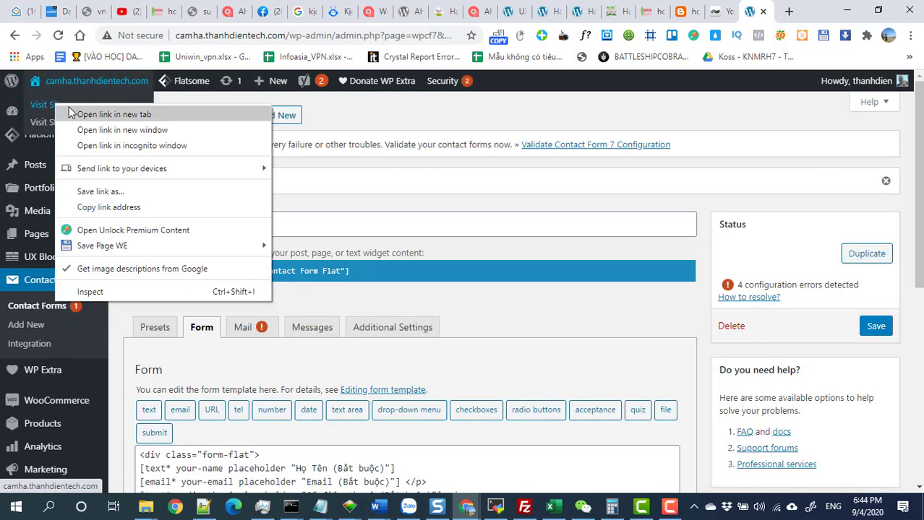
{"action": "left_click", "coordinate": [69, 114]}
{"action": "left_click", "coordinate": [752, 12]}
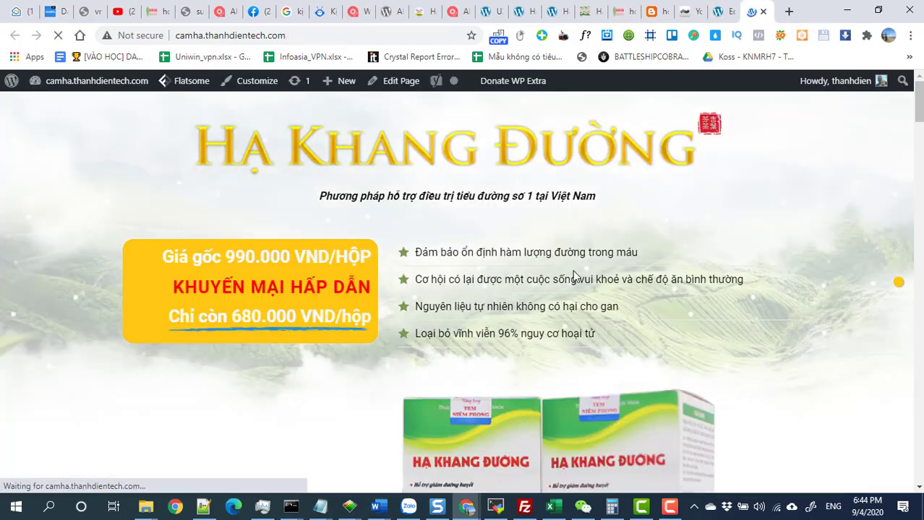
{"action": "scroll", "coordinate": [574, 275], "scroll_direction": "down", "scroll_amount": 12}
{"action": "scroll", "coordinate": [622, 302], "scroll_direction": "up", "scroll_amount": 8}
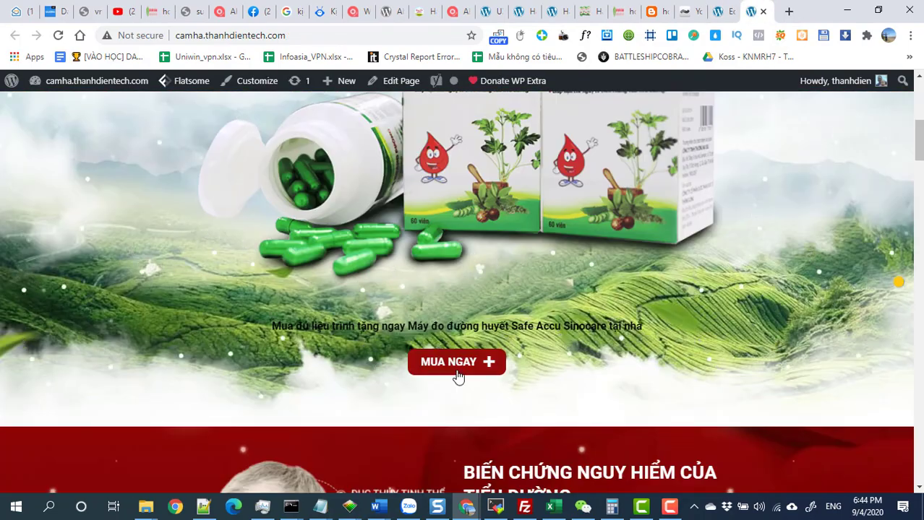
{"action": "left_click", "coordinate": [456, 371]}
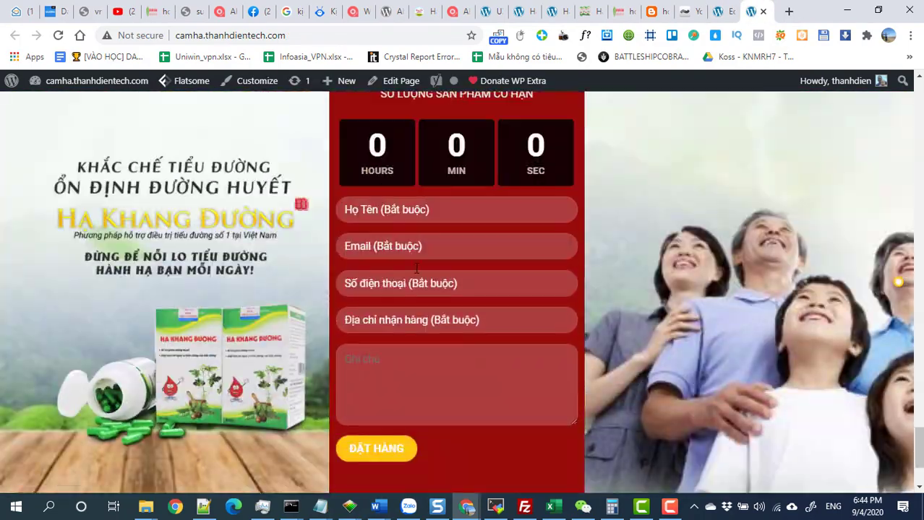
Fill the full name and email fields from the browser's saved suggestions.
{"action": "left_click", "coordinate": [386, 210]}
{"action": "left_click", "coordinate": [391, 242]}
{"action": "left_click", "coordinate": [384, 247]}
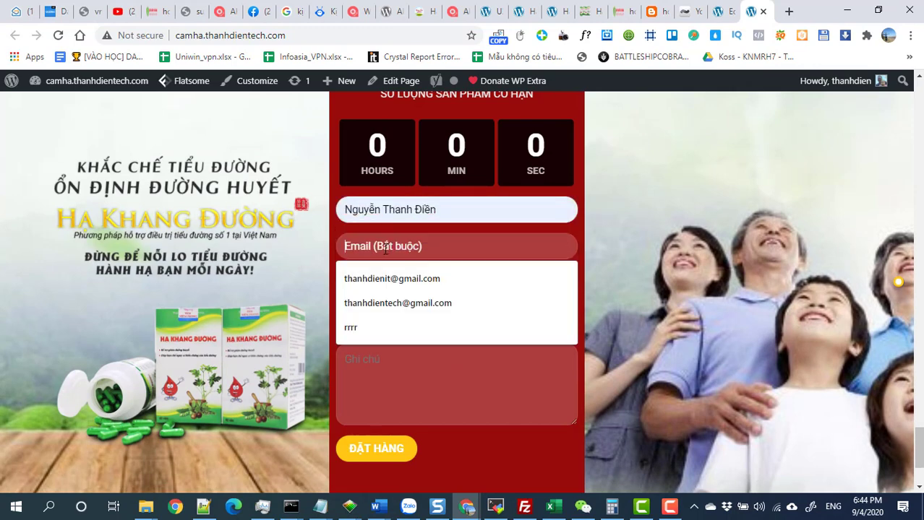
{"action": "left_click", "coordinate": [391, 279]}
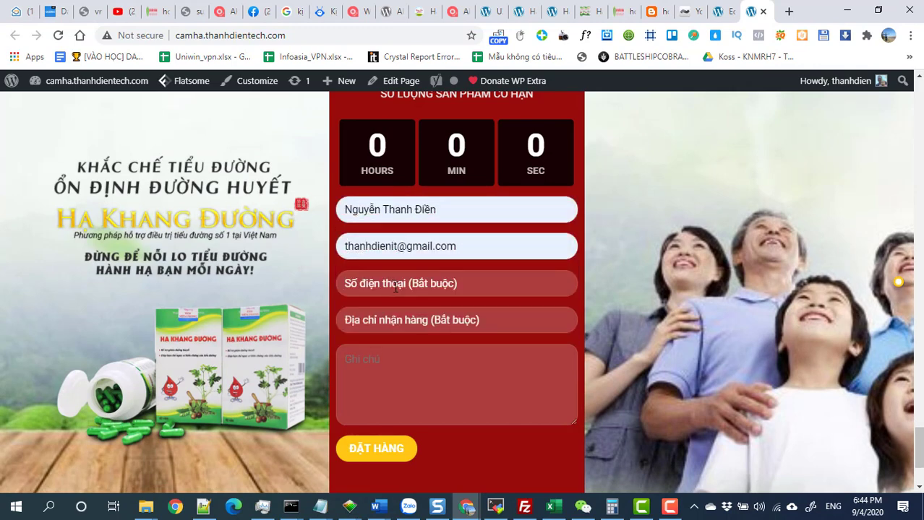
Enter a phone number and a test delivery address, then return to the form editor tab.
{"action": "left_click", "coordinate": [396, 286]}
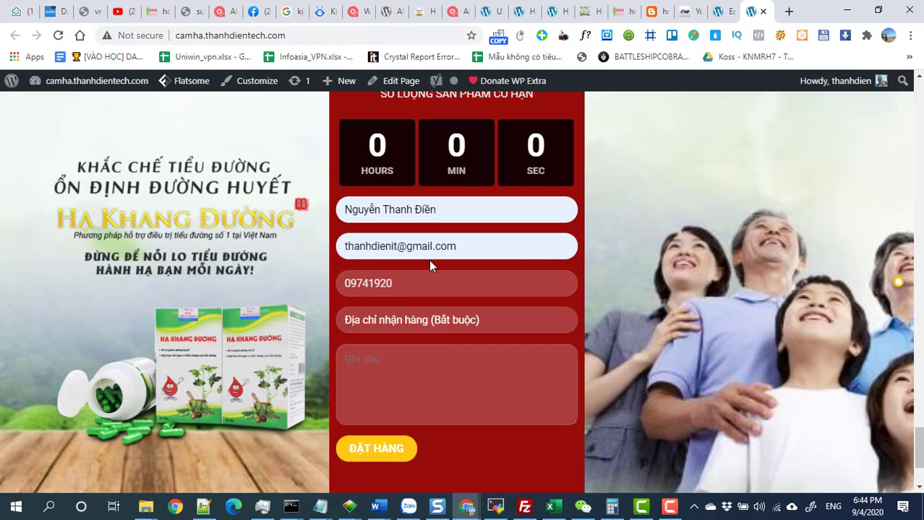
{"action": "key", "text": "Tab"}
{"action": "type", "text": "A"}
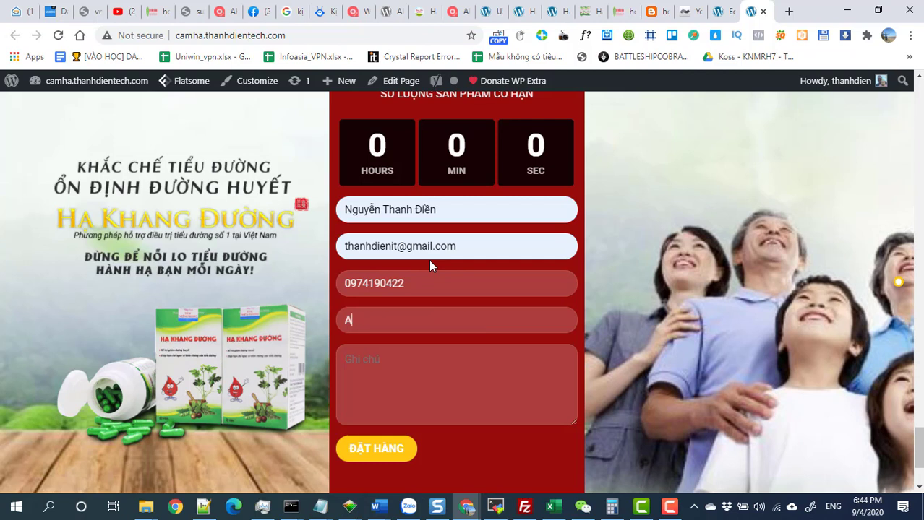
{"action": "type", "text": "ADSASD"}
{"action": "left_click", "coordinate": [433, 384]}
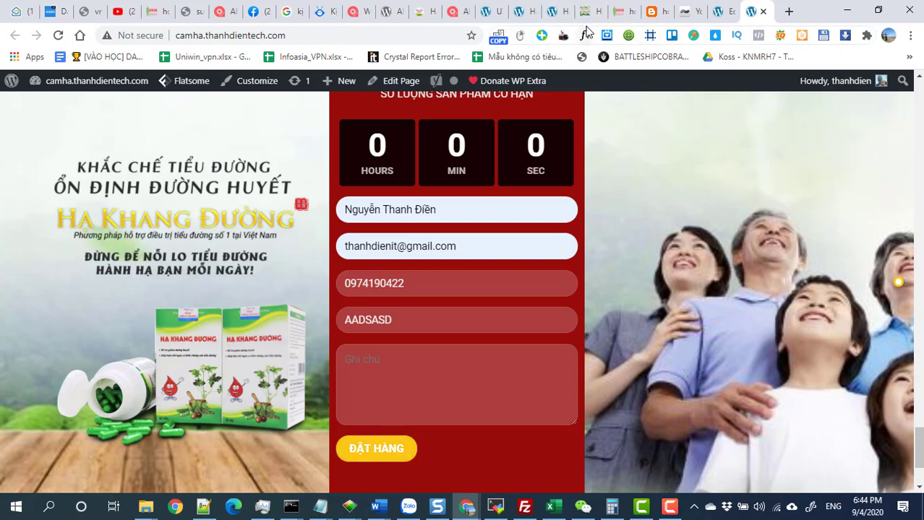
{"action": "left_click", "coordinate": [719, 12]}
{"action": "scroll", "coordinate": [425, 272], "scroll_direction": "down", "scroll_amount": 6}
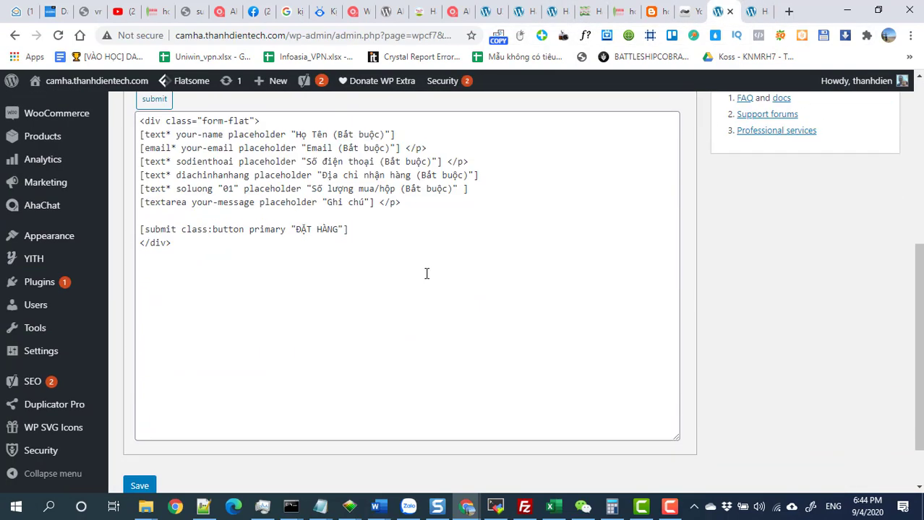
Save the edited Contact Form Flat template, then go to the Plugins admin page.
{"action": "scroll", "coordinate": [423, 273], "scroll_direction": "up", "scroll_amount": 2}
{"action": "scroll", "coordinate": [422, 273], "scroll_direction": "down", "scroll_amount": 2}
{"action": "left_click", "coordinate": [144, 423]}
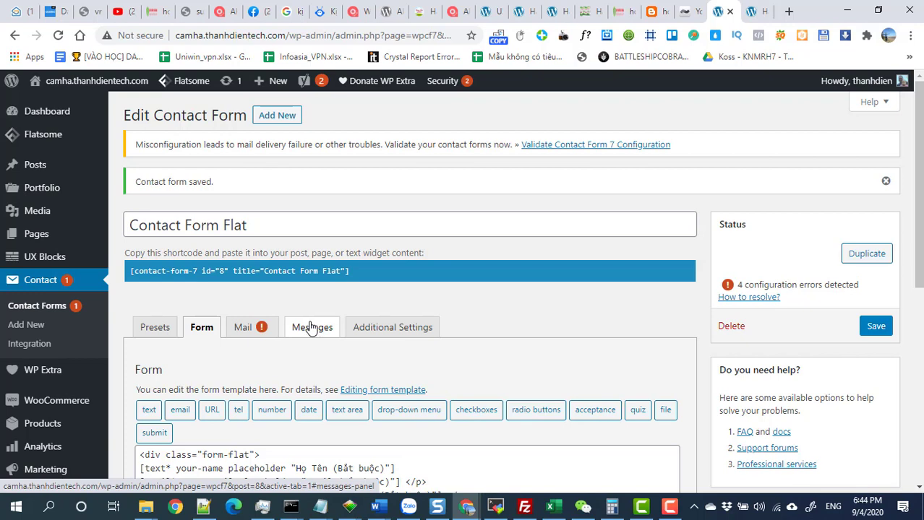
{"action": "scroll", "coordinate": [311, 327], "scroll_direction": "down", "scroll_amount": 2}
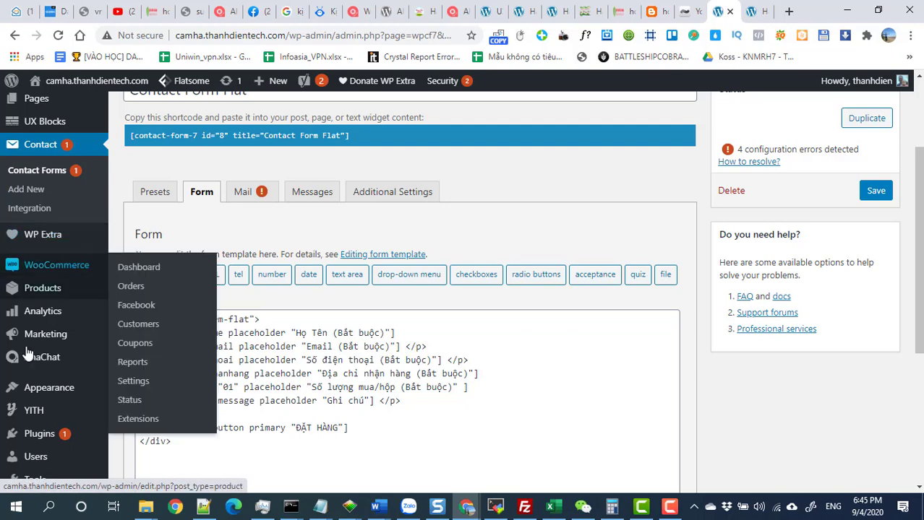
{"action": "left_click", "coordinate": [37, 437]}
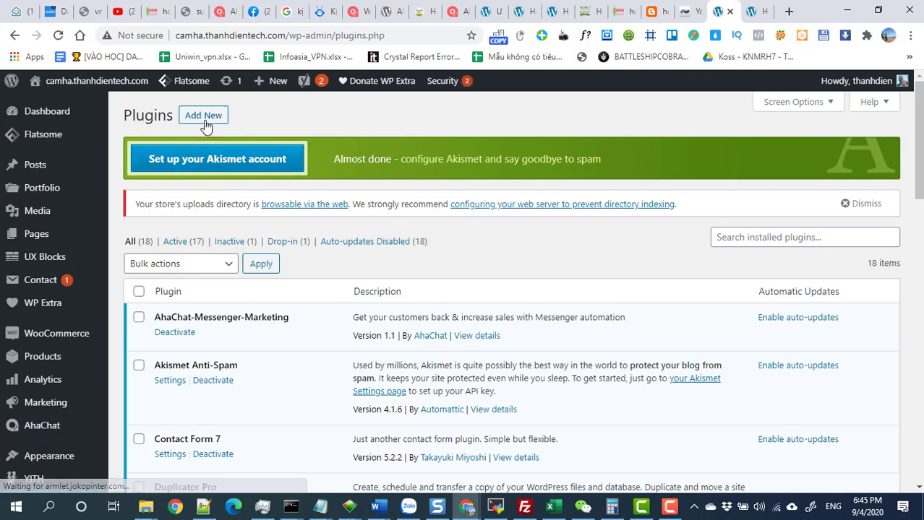
On the Add Plugins page, search the directory for 'Advanced Contact form 7 DB'.
{"action": "left_click", "coordinate": [205, 118]}
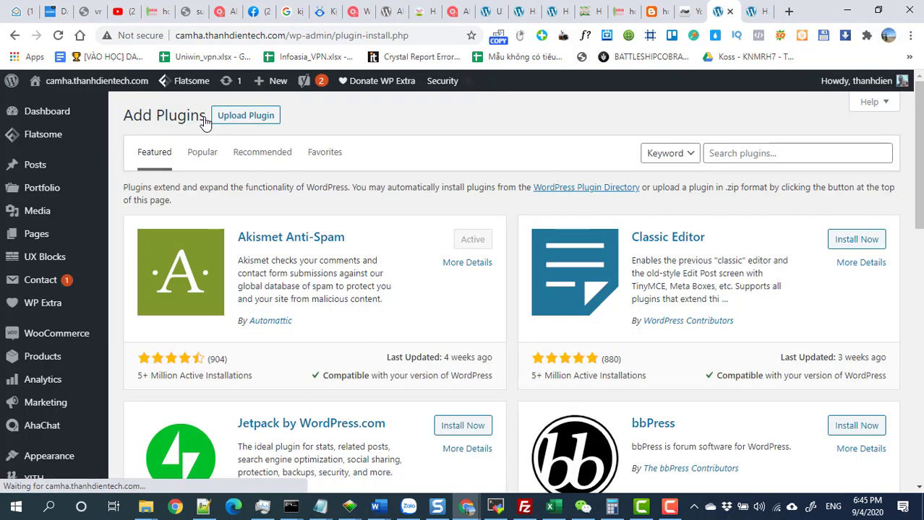
{"action": "left_click", "coordinate": [750, 156]}
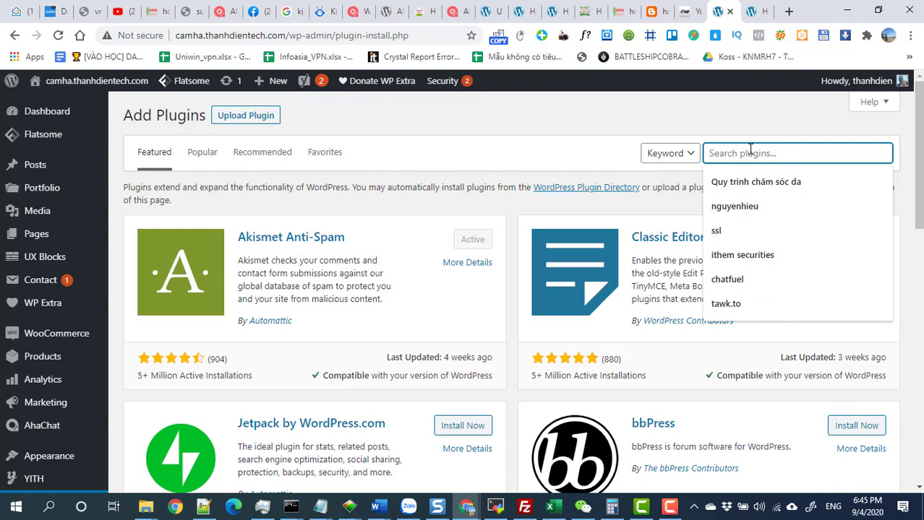
{"action": "key", "text": "Escape"}
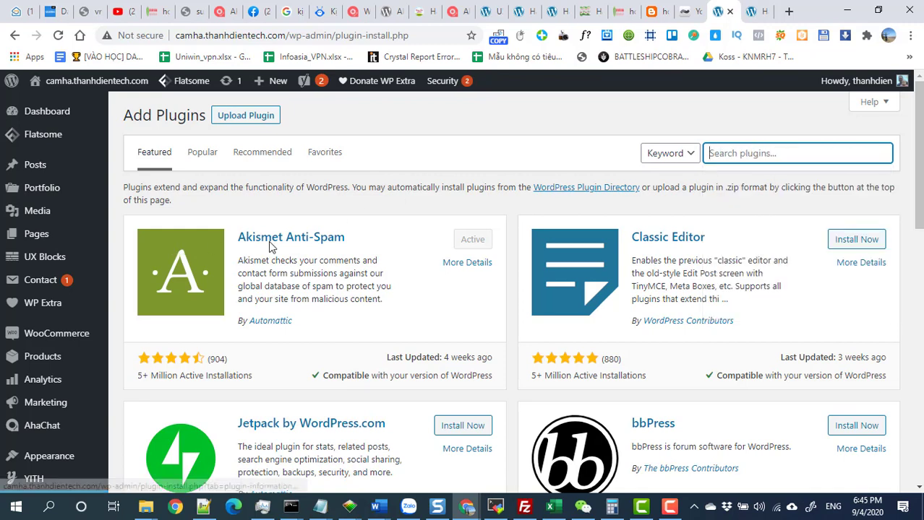
{"action": "key", "text": "Down"}
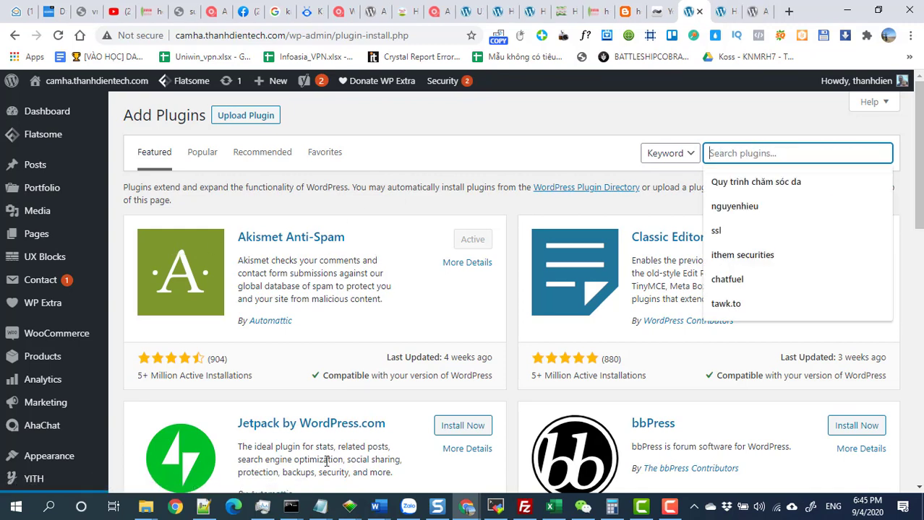
{"action": "left_click", "coordinate": [670, 509]}
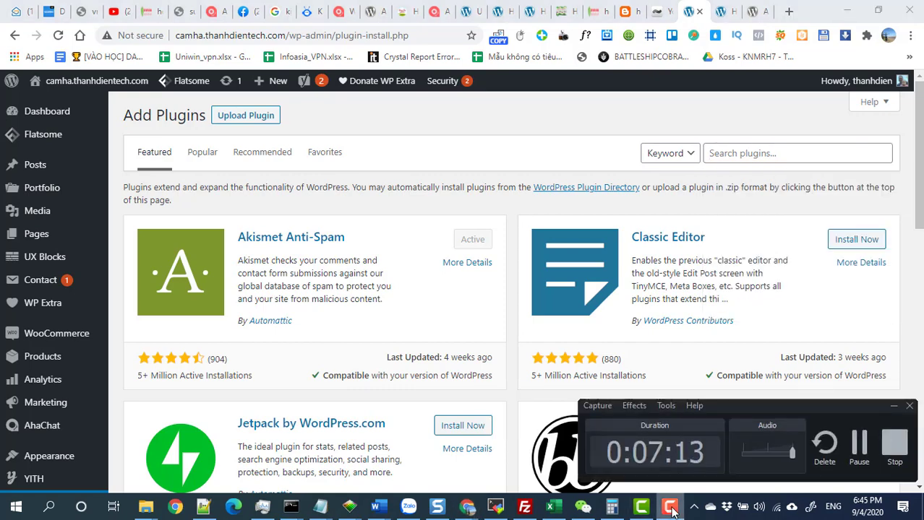
{"action": "left_click", "coordinate": [670, 509]}
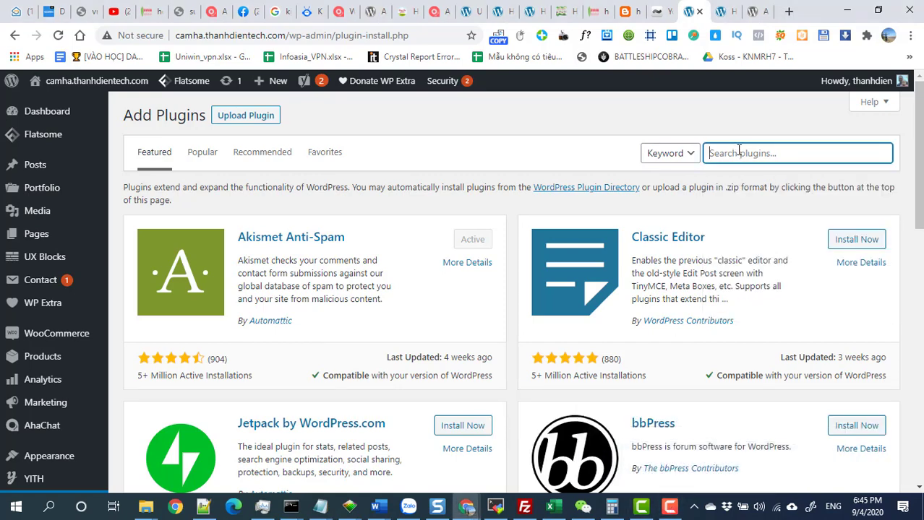
{"action": "type", "text": "Advanced Contact form 7 DB"}
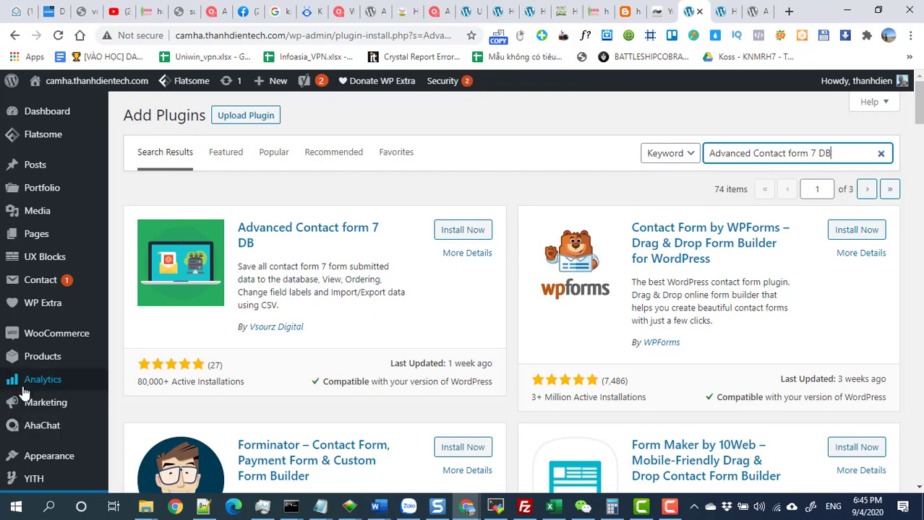
Install the Advanced Contact form 7 DB plugin and activate it.
{"action": "mouse_move", "coordinate": [43, 442]}
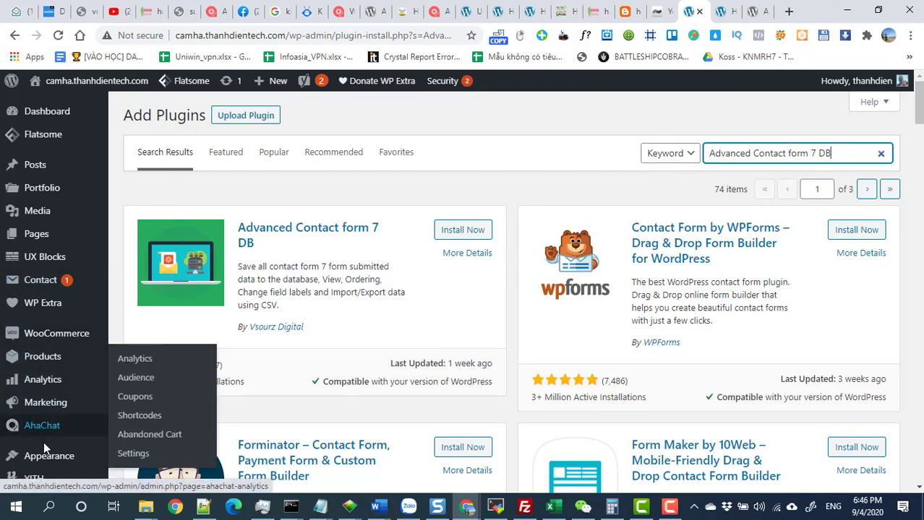
{"action": "scroll", "coordinate": [43, 441], "scroll_direction": "down", "scroll_amount": 2}
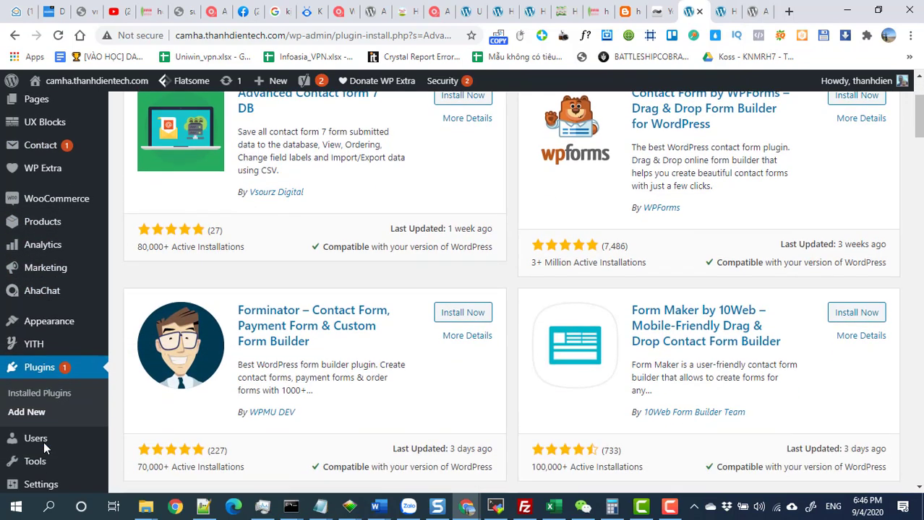
{"action": "scroll", "coordinate": [565, 318], "scroll_direction": "up", "scroll_amount": 2}
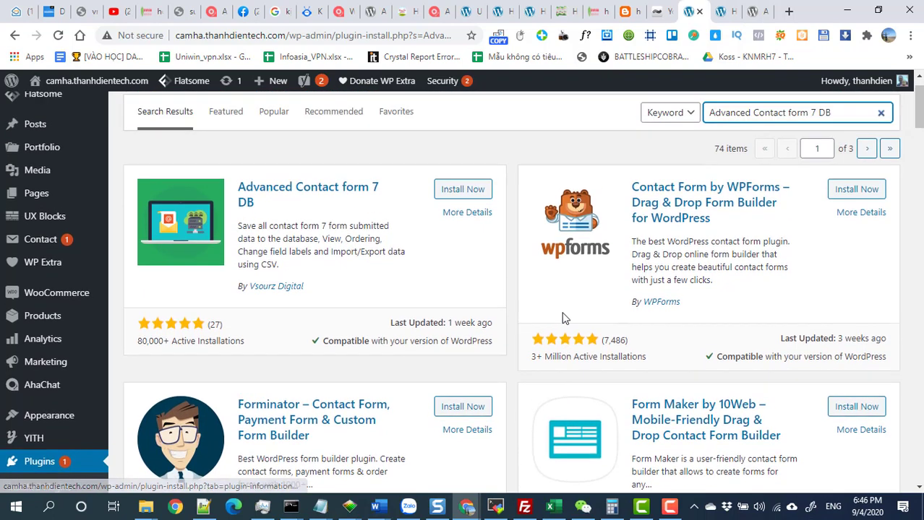
{"action": "scroll", "coordinate": [565, 318], "scroll_direction": "up", "scroll_amount": 1}
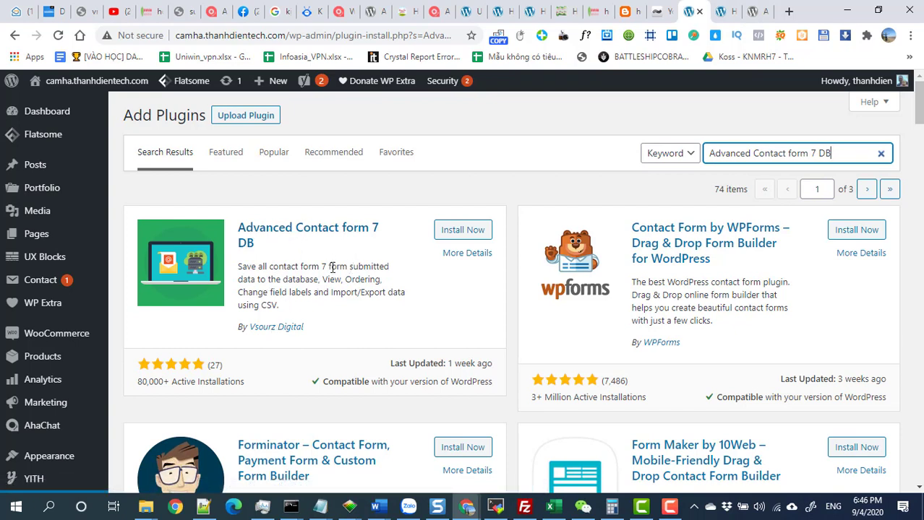
{"action": "left_click", "coordinate": [461, 232]}
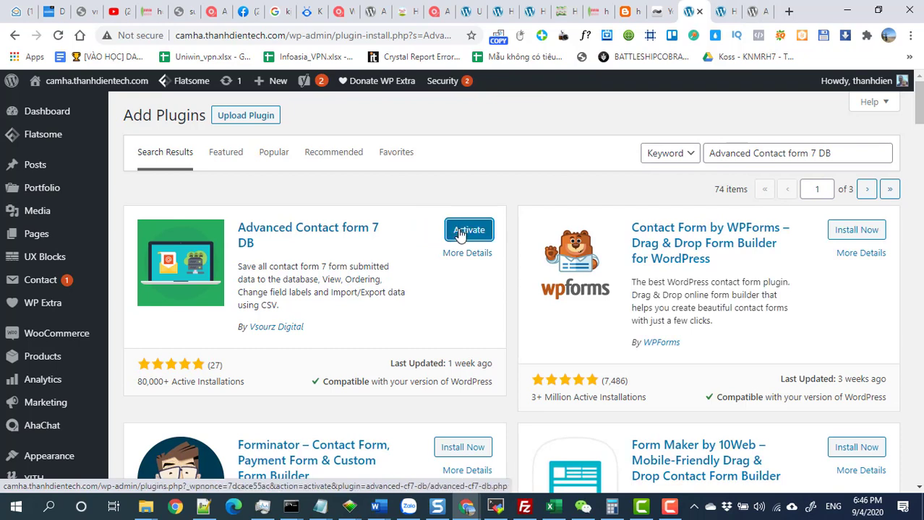
{"action": "left_click", "coordinate": [460, 233]}
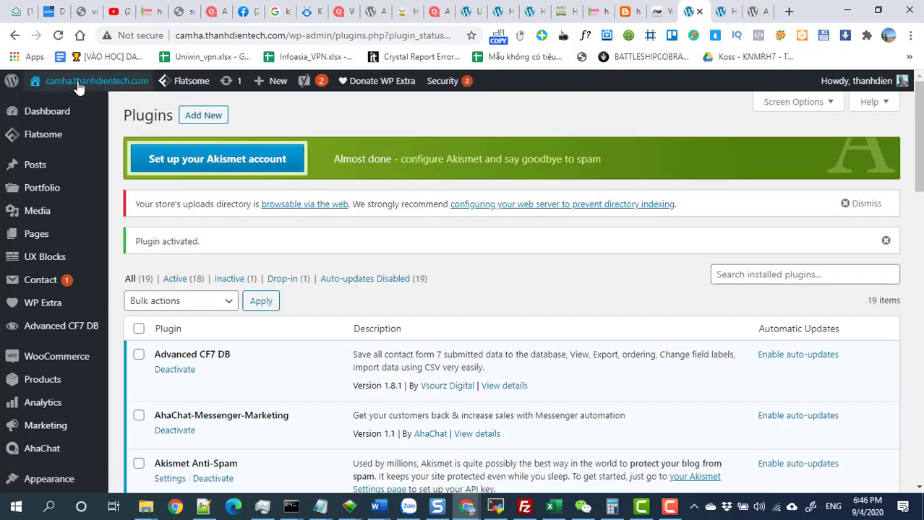
Open the live site in a new tab and jump down to the order form.
{"action": "right_click", "coordinate": [55, 105]}
{"action": "left_click", "coordinate": [109, 113]}
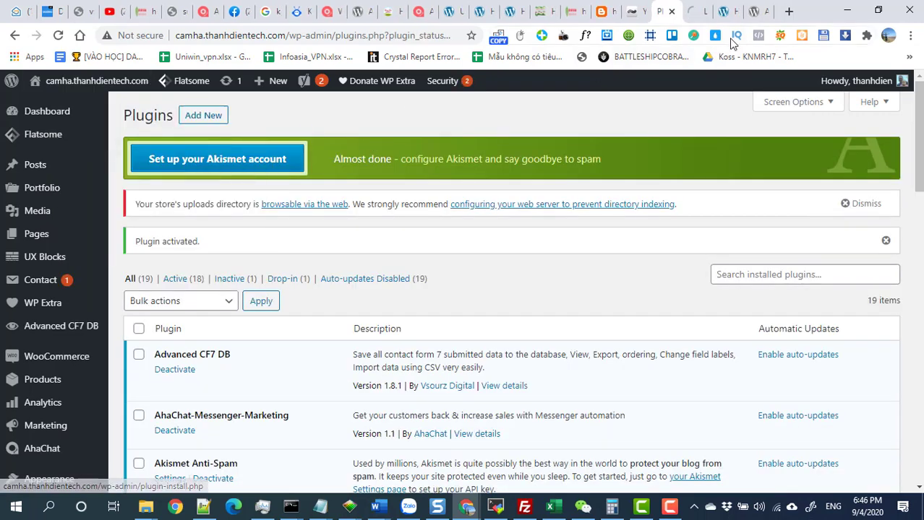
{"action": "key", "text": "ctrl+Tab"}
{"action": "scroll", "coordinate": [588, 297], "scroll_direction": "down", "scroll_amount": 10}
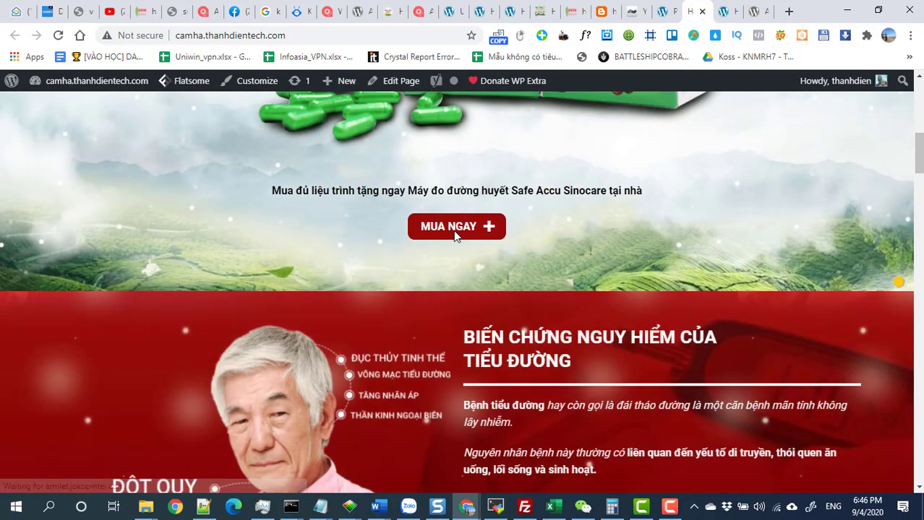
{"action": "scroll", "coordinate": [453, 233], "scroll_direction": "down", "scroll_amount": 5}
{"action": "left_click", "coordinate": [454, 237]}
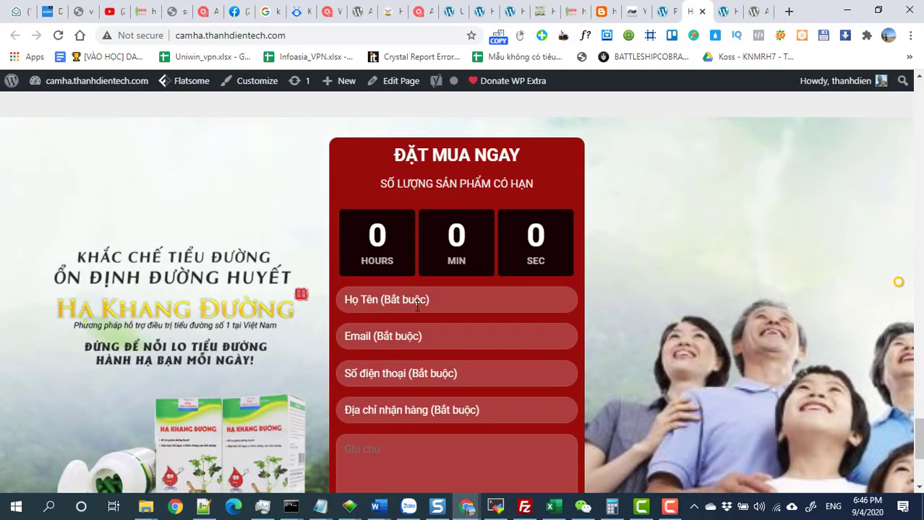
Fill in name and e-mail from suggestions, a phone number, address 'abhhds dsjasdsd' and note 'adsasd'.
{"action": "left_click", "coordinate": [434, 301]}
{"action": "left_click", "coordinate": [406, 333]}
{"action": "left_click", "coordinate": [394, 336]}
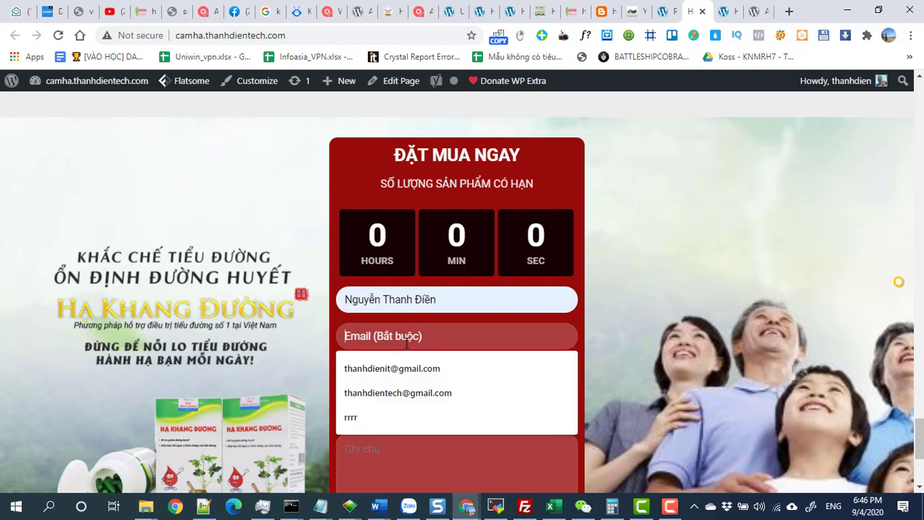
{"action": "left_click", "coordinate": [396, 388]}
{"action": "left_click", "coordinate": [389, 372]}
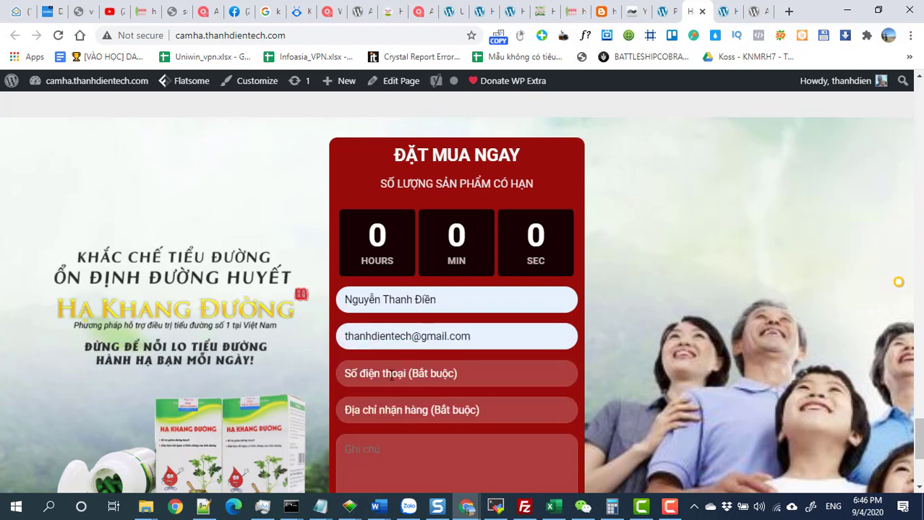
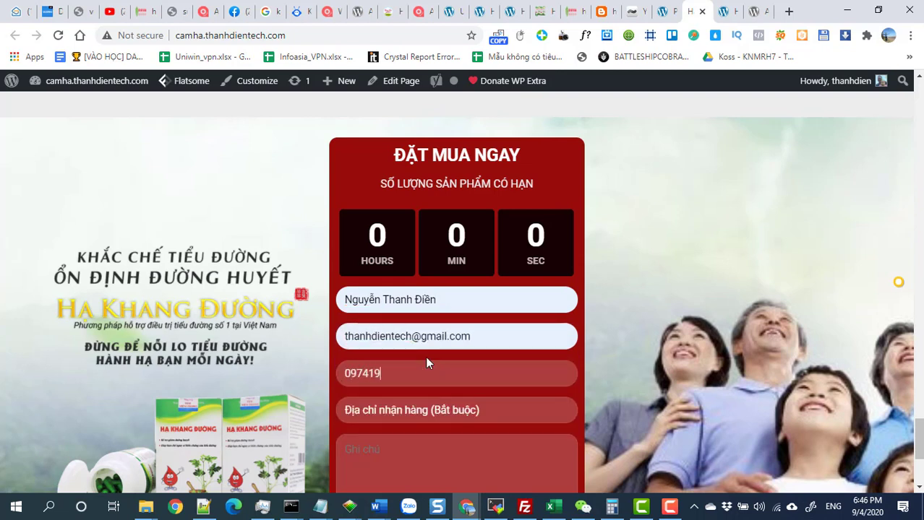
{"action": "left_click", "coordinate": [427, 410]}
{"action": "type", "text": "abhh"}
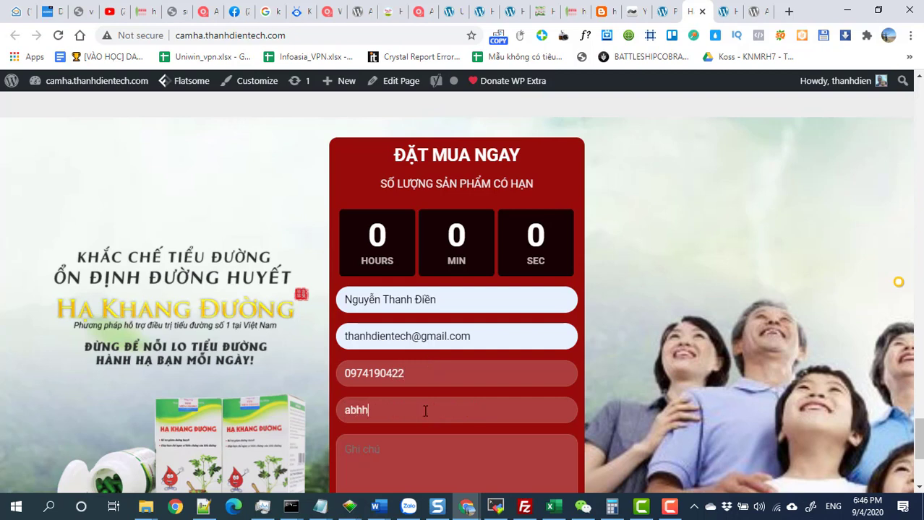
{"action": "type", "text": "ds dsjasdsd"}
{"action": "left_click", "coordinate": [436, 454]}
{"action": "type", "text": "adsasd"}
Clear the delivery address and submit the order form.
{"action": "scroll", "coordinate": [518, 438], "scroll_direction": "down", "scroll_amount": 2}
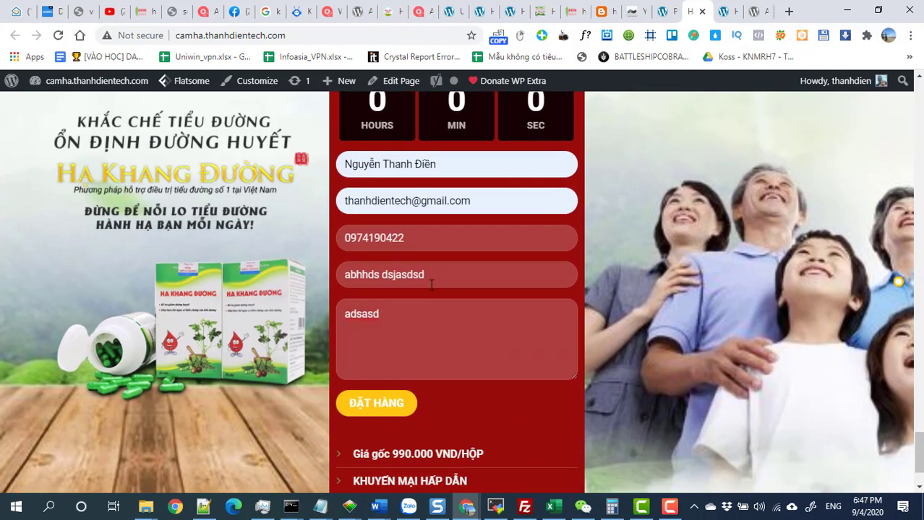
{"action": "key", "text": "BackSpace"}
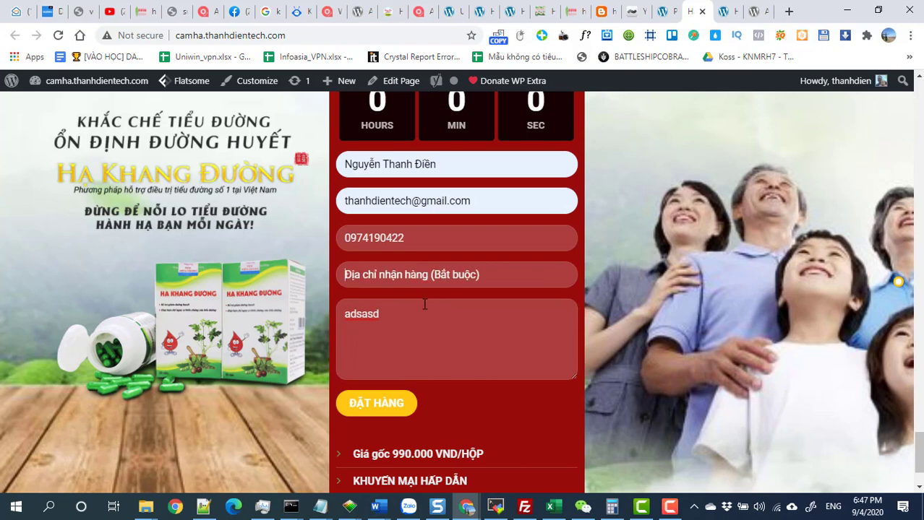
{"action": "scroll", "coordinate": [434, 323], "scroll_direction": "up", "scroll_amount": 1}
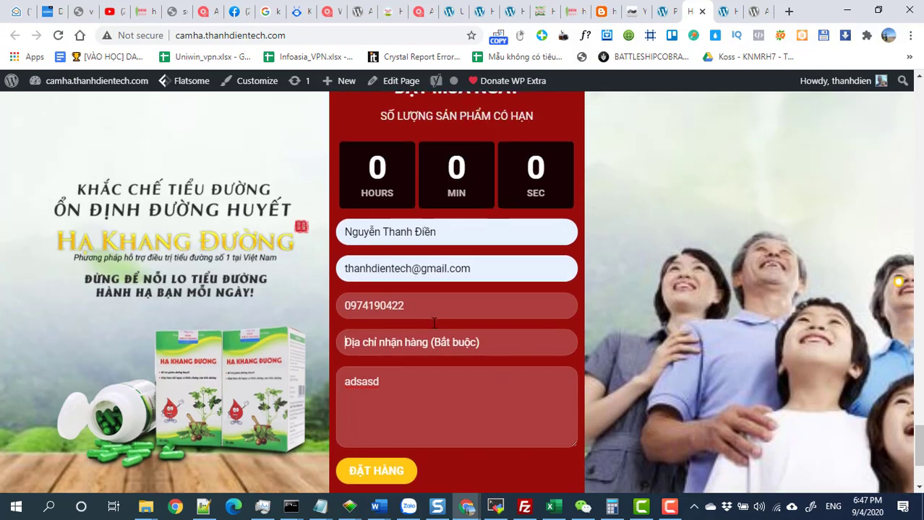
{"action": "scroll", "coordinate": [433, 326], "scroll_direction": "down", "scroll_amount": 1}
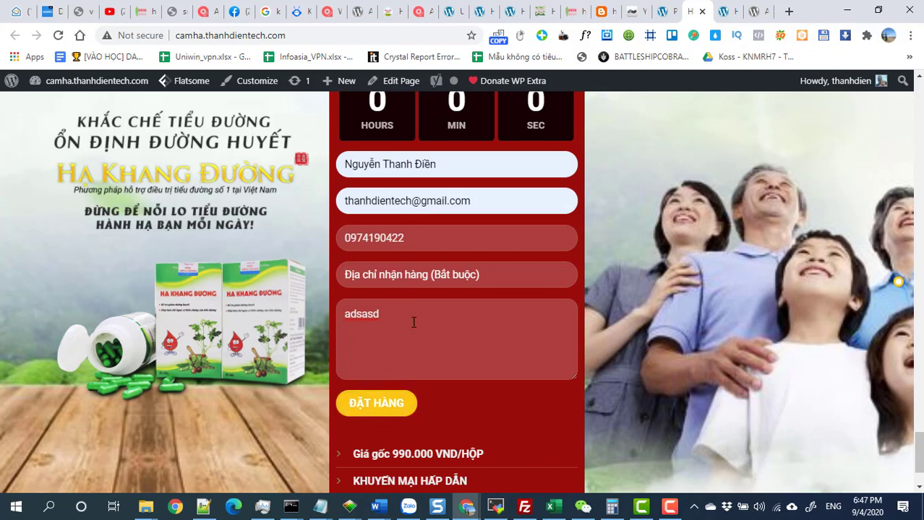
{"action": "scroll", "coordinate": [376, 405], "scroll_direction": "down", "scroll_amount": 1}
{"action": "scroll", "coordinate": [390, 368], "scroll_direction": "up", "scroll_amount": 1}
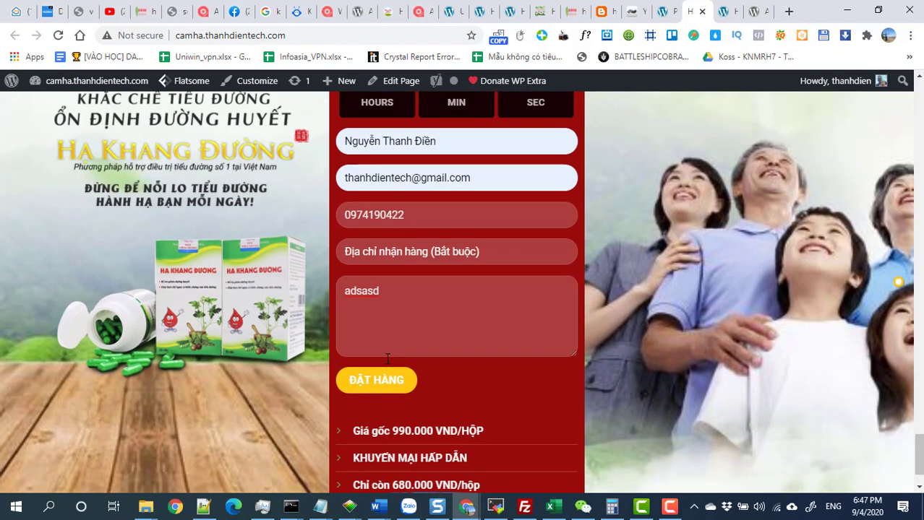
{"action": "left_click", "coordinate": [405, 380]}
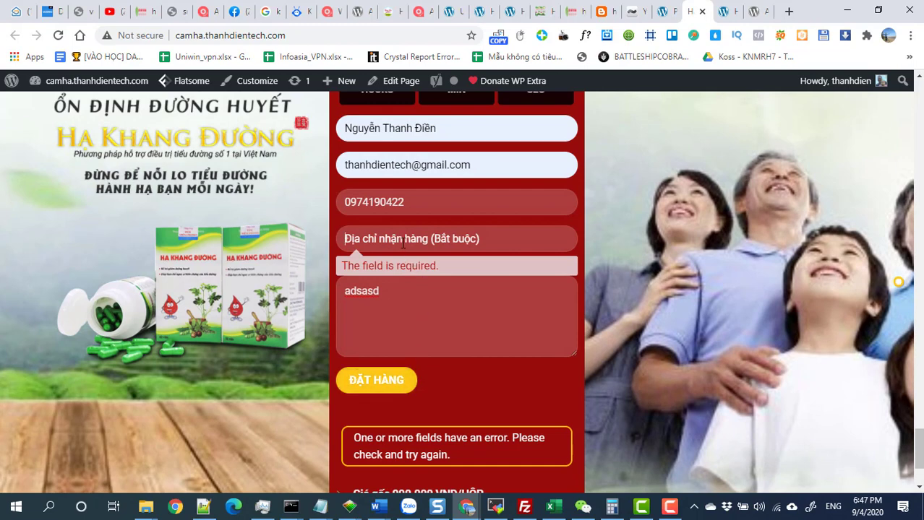
Enter address 'adasdas', resubmit the order, highlight the send error, and return to the Plugins tab.
{"action": "type", "text": "adasdas"}
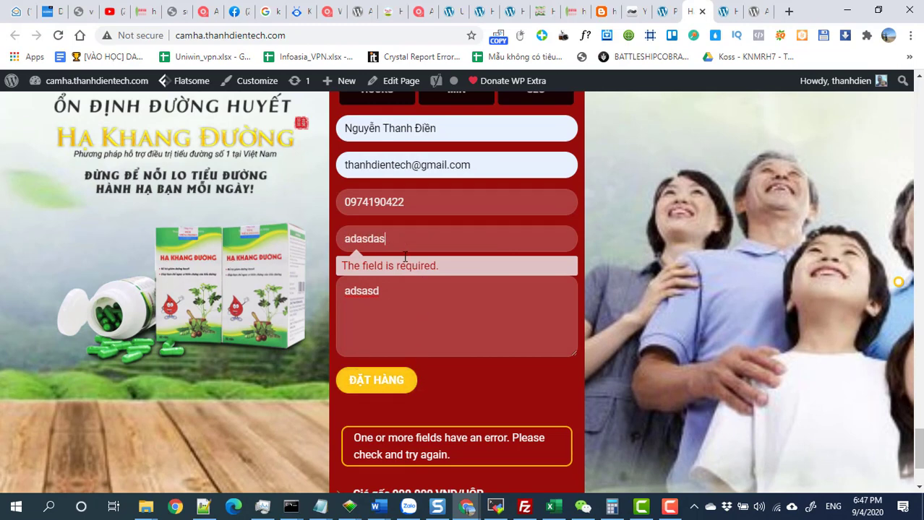
{"action": "left_click", "coordinate": [384, 382]}
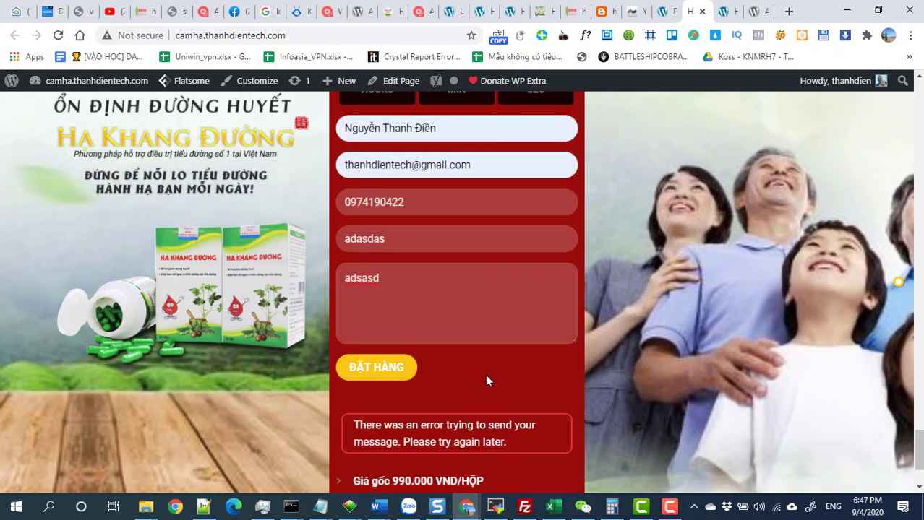
{"action": "scroll", "coordinate": [485, 374], "scroll_direction": "down", "scroll_amount": 2}
{"action": "scroll", "coordinate": [481, 378], "scroll_direction": "up", "scroll_amount": 2}
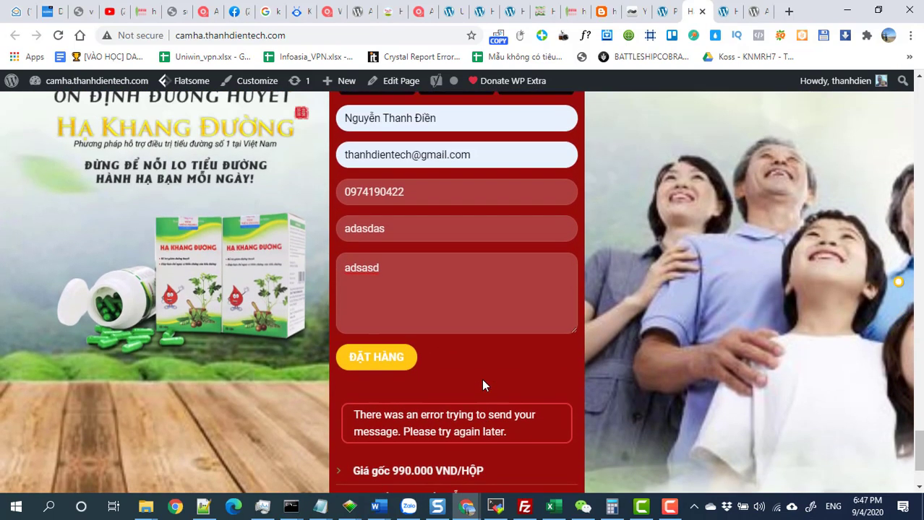
{"action": "scroll", "coordinate": [483, 383], "scroll_direction": "up", "scroll_amount": 2}
{"action": "scroll", "coordinate": [426, 311], "scroll_direction": "down", "scroll_amount": 3}
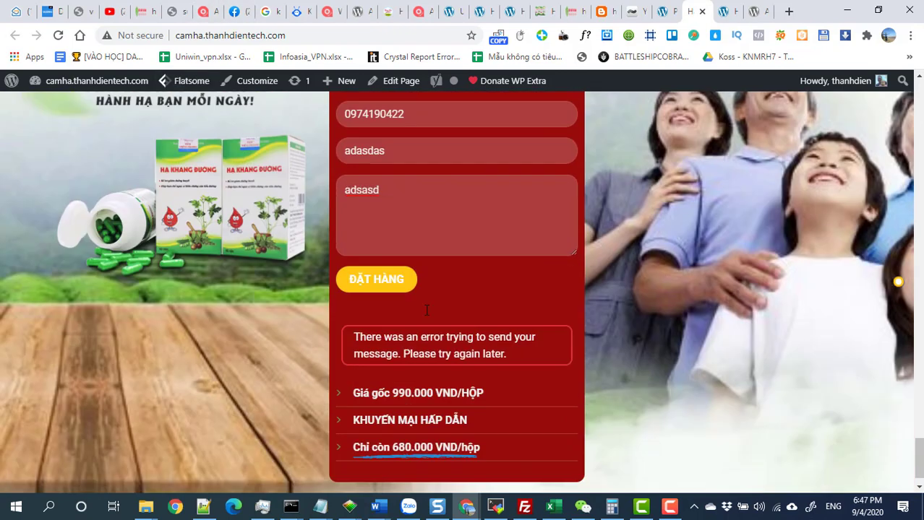
{"action": "left_click_drag", "start_coordinate": [517, 326], "coordinate": [354, 307]}
{"action": "left_click", "coordinate": [660, 12]}
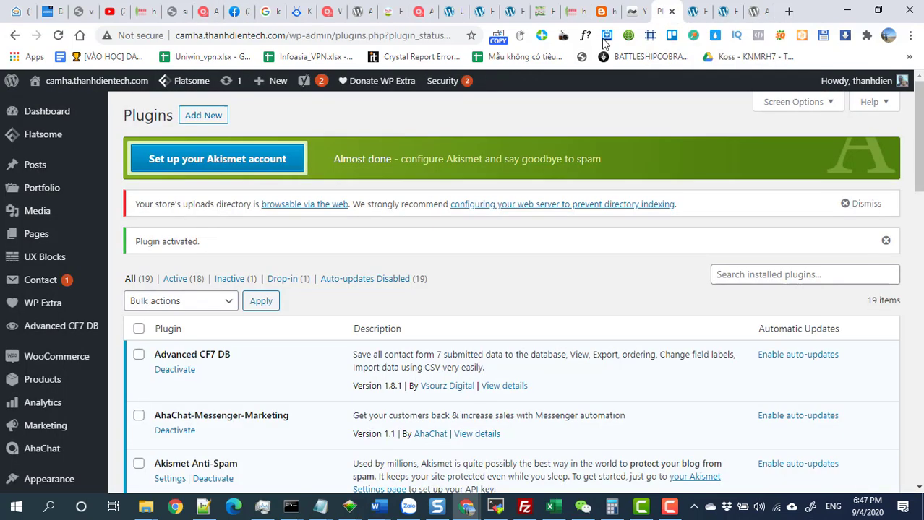
Open Advanced CF7 DB and select Contact Form Flat to list its one stored submission.
{"action": "left_click", "coordinate": [60, 334]}
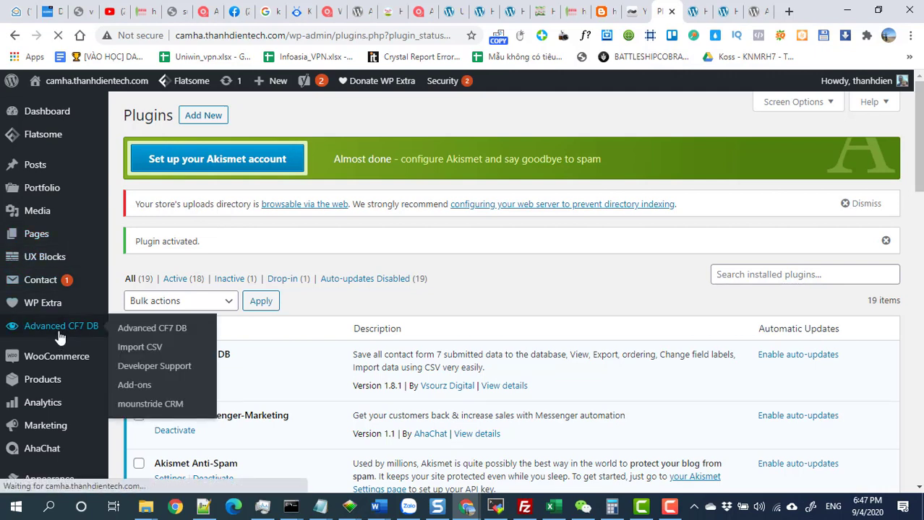
{"action": "left_click", "coordinate": [341, 170]}
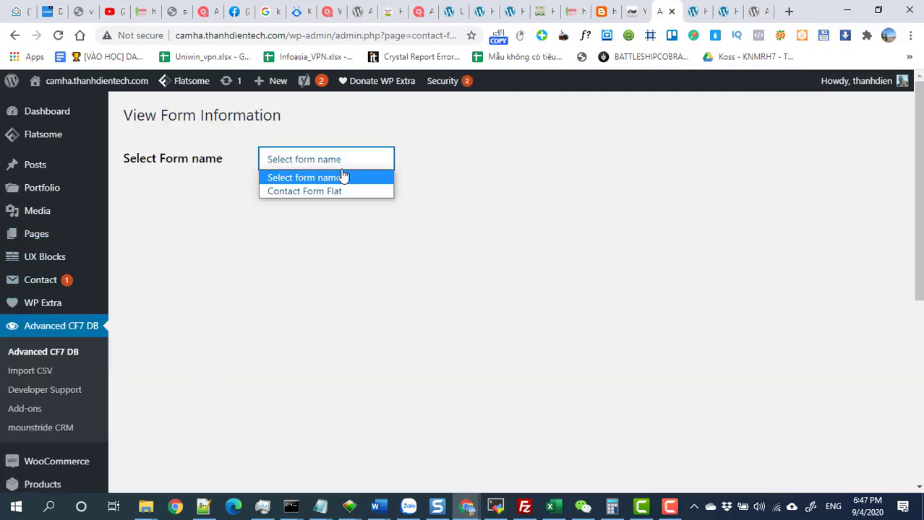
{"action": "left_click", "coordinate": [333, 190]}
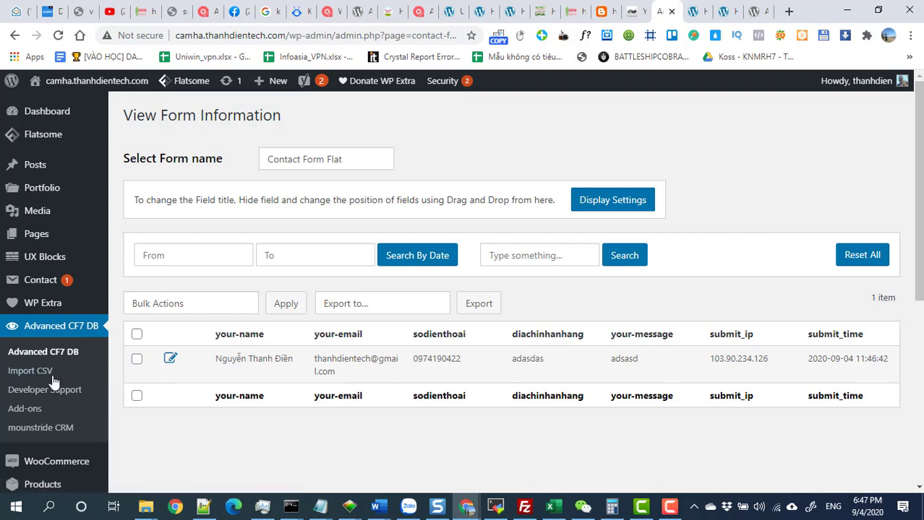
{"action": "scroll", "coordinate": [52, 319], "scroll_direction": "down", "scroll_amount": 1}
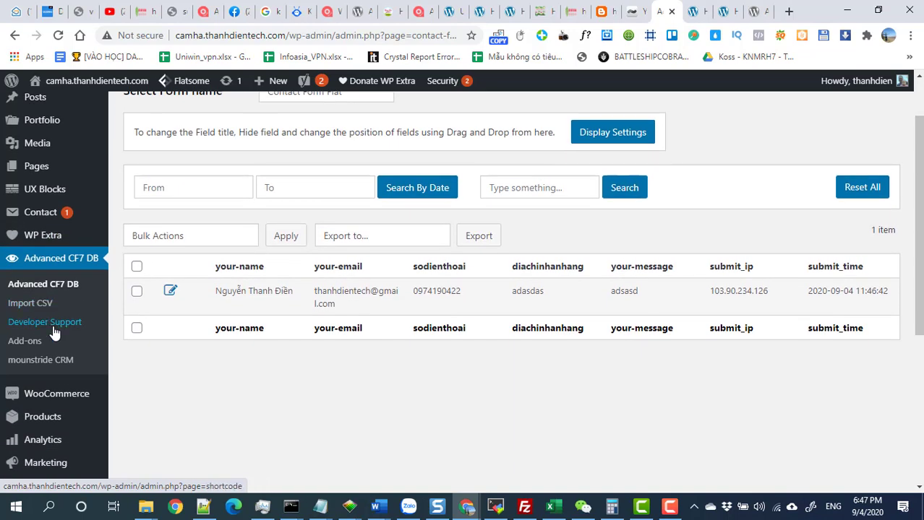
{"action": "scroll", "coordinate": [54, 332], "scroll_direction": "up", "scroll_amount": 1}
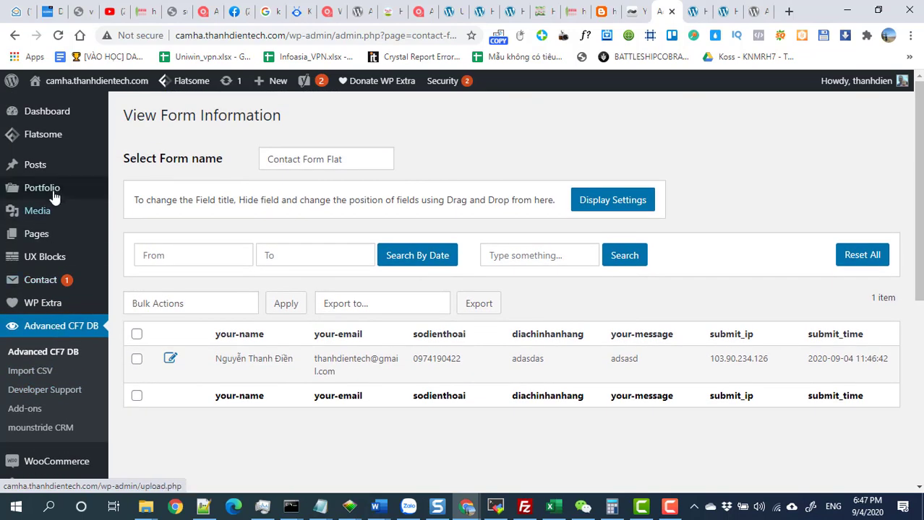
From the Contact Form 7 forms list, open Contact Form Flat in the editor.
{"action": "left_click", "coordinate": [45, 282]}
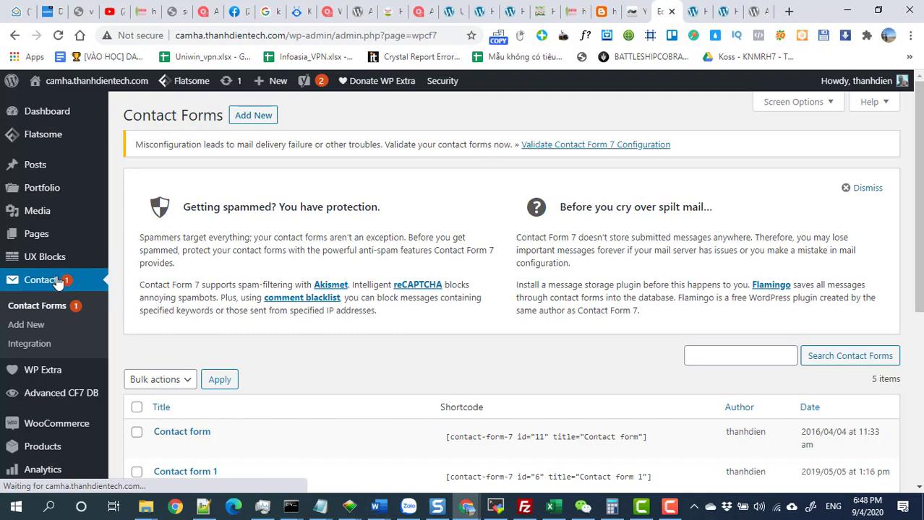
{"action": "scroll", "coordinate": [272, 296], "scroll_direction": "down", "scroll_amount": 4}
{"action": "left_click", "coordinate": [205, 241]}
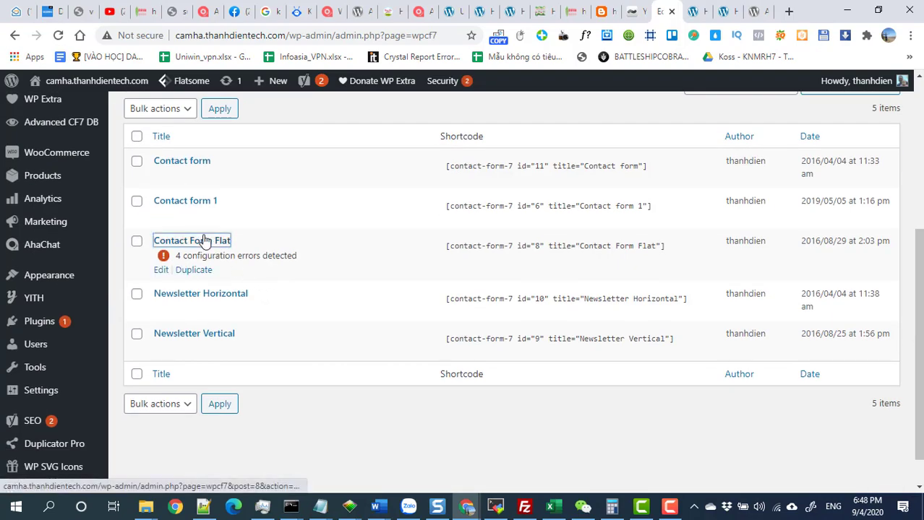
{"action": "scroll", "coordinate": [204, 241], "scroll_direction": "down", "scroll_amount": 1}
{"action": "scroll", "coordinate": [318, 303], "scroll_direction": "down", "scroll_amount": 5}
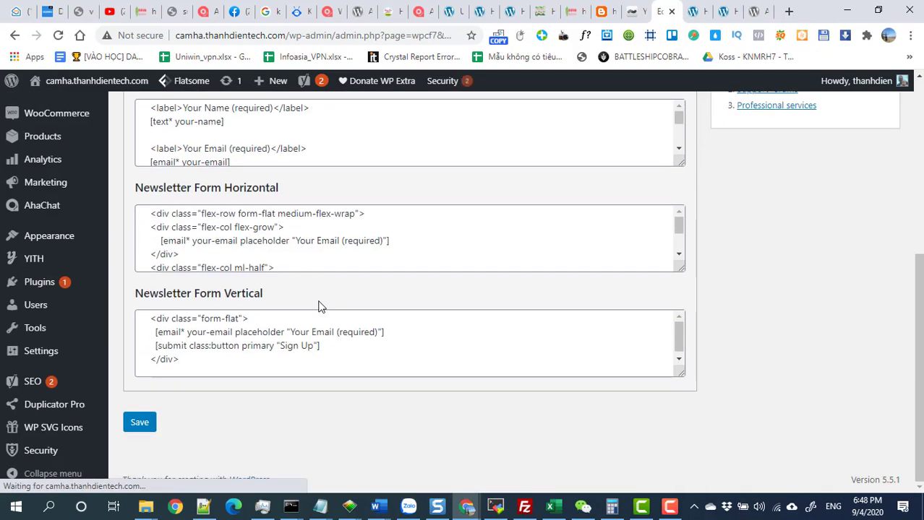
{"action": "scroll", "coordinate": [268, 240], "scroll_direction": "up", "scroll_amount": 5}
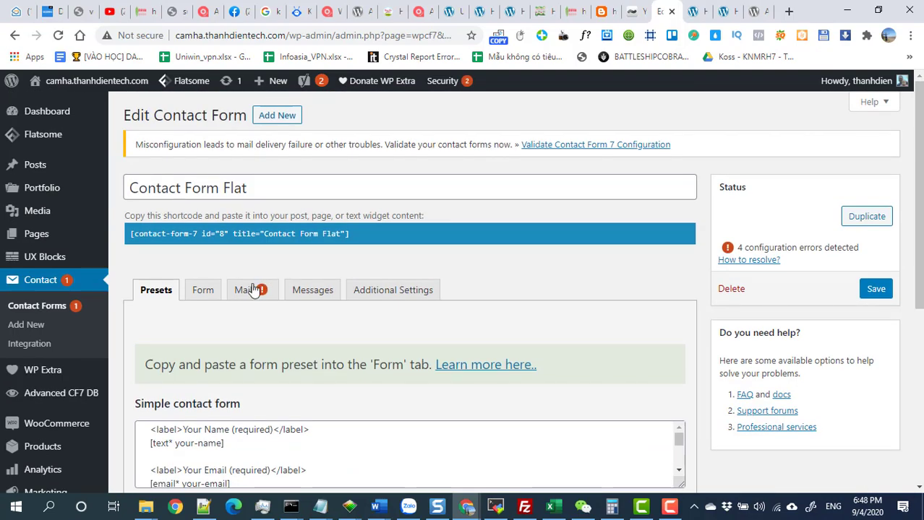
In the Form template, delete the '01' default value from the soluong tag.
{"action": "left_click", "coordinate": [211, 295]}
{"action": "scroll", "coordinate": [241, 311], "scroll_direction": "down", "scroll_amount": 3}
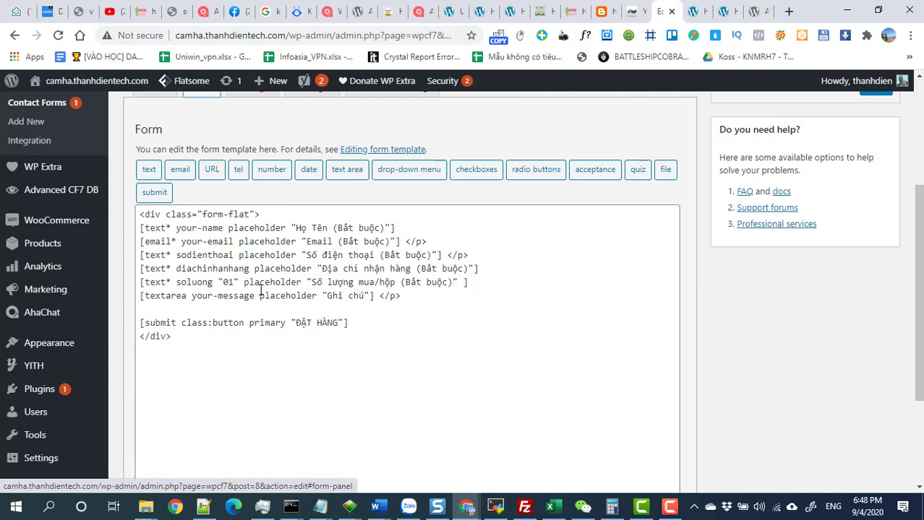
{"action": "left_click_drag", "start_coordinate": [239, 282], "coordinate": [218, 282]}
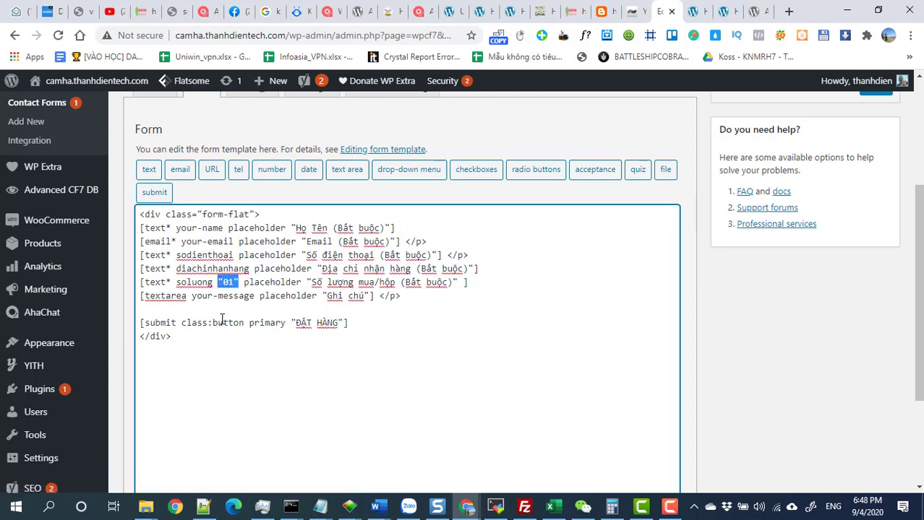
{"action": "key", "text": "BackSpace"}
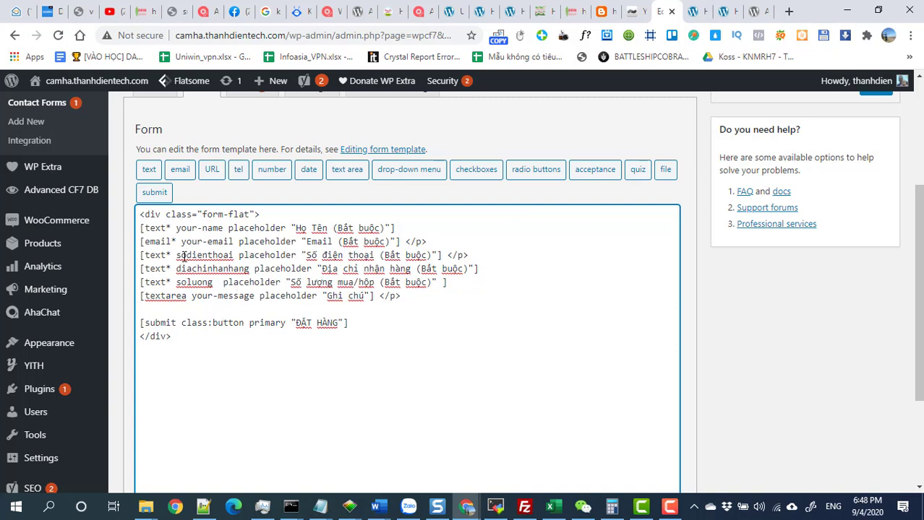
{"action": "type", "text": "-"}
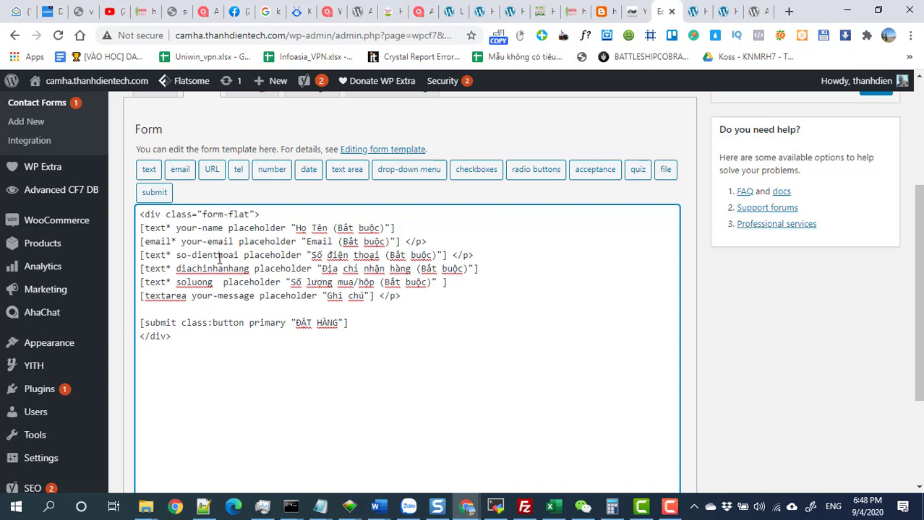
Hyphenate the tags to so-dien-thoai, dia-chi-nhan-hang and so-luong, then save the form.
{"action": "left_click", "coordinate": [214, 257]}
{"action": "type", "text": "-"}
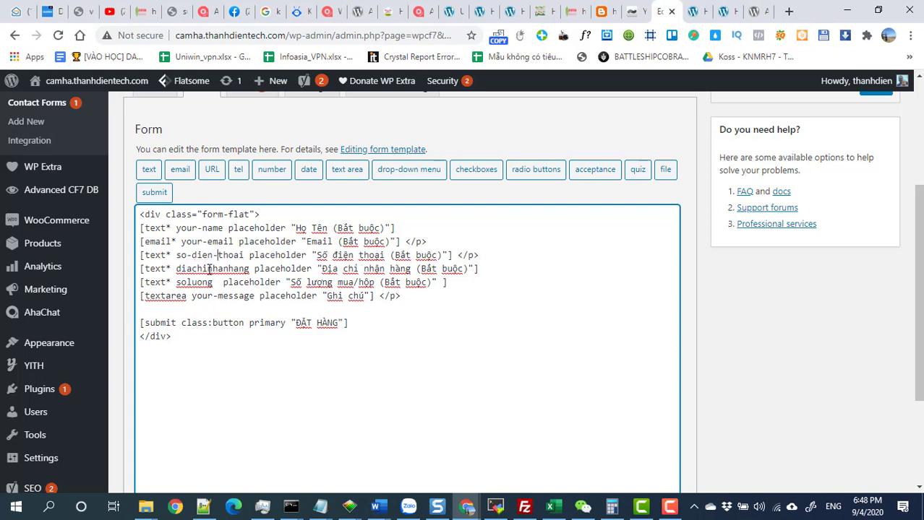
{"action": "left_click", "coordinate": [192, 269]}
{"action": "type", "text": "-"}
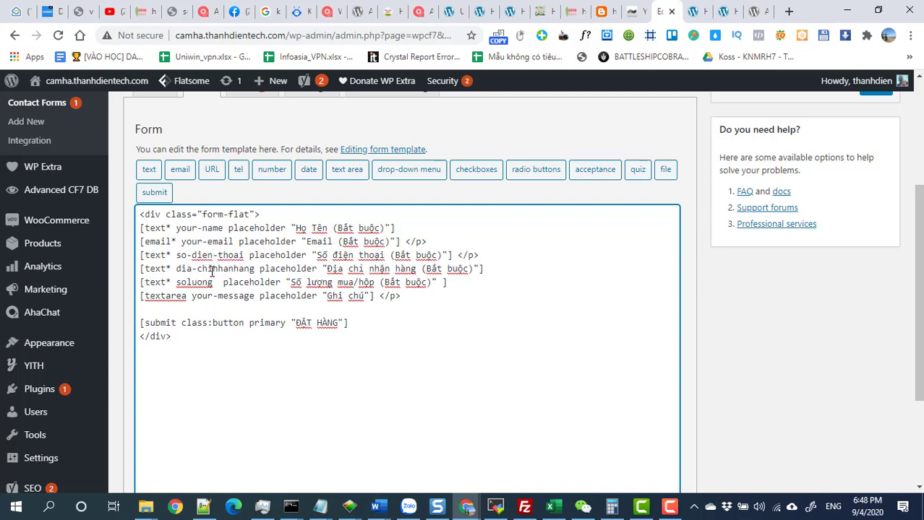
{"action": "left_click", "coordinate": [214, 269]}
{"action": "type", "text": "-"}
{"action": "left_click", "coordinate": [239, 269]}
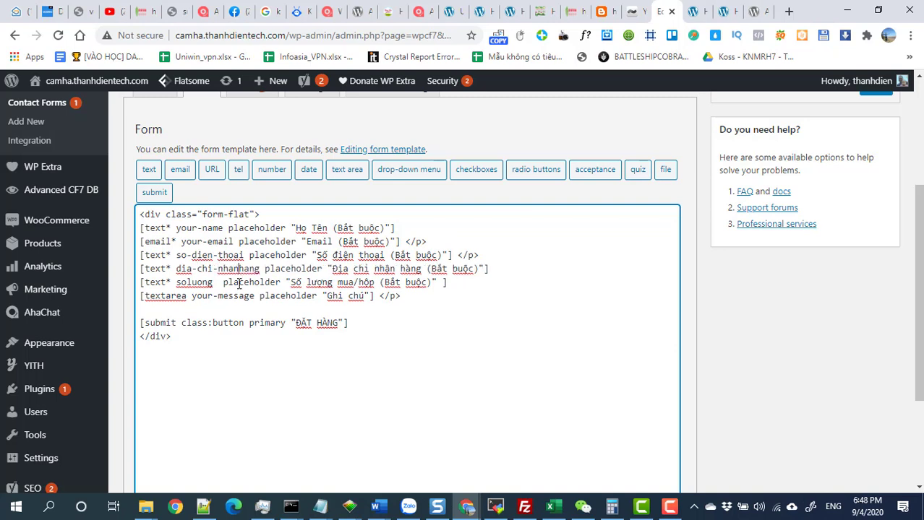
{"action": "type", "text": "-"}
{"action": "left_click", "coordinate": [190, 282]}
{"action": "type", "text": "-"}
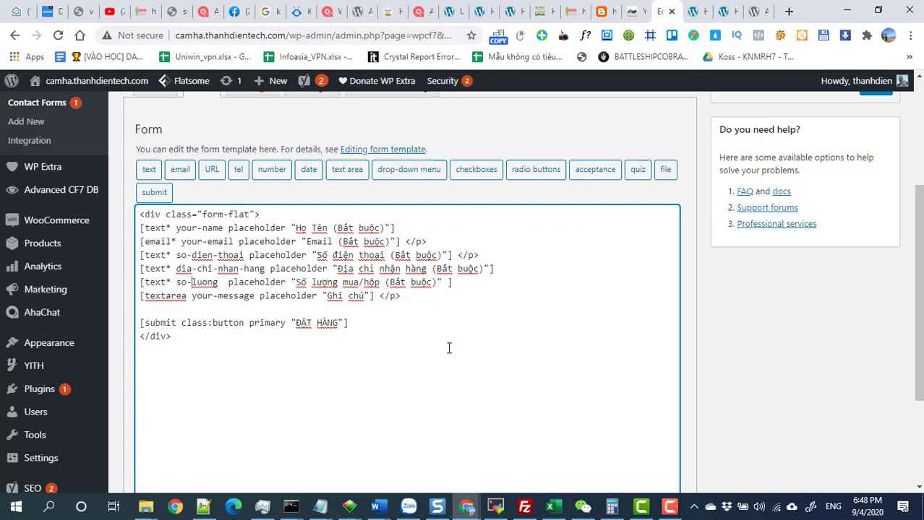
{"action": "scroll", "coordinate": [447, 346], "scroll_direction": "down", "scroll_amount": 2}
{"action": "left_click", "coordinate": [146, 427]}
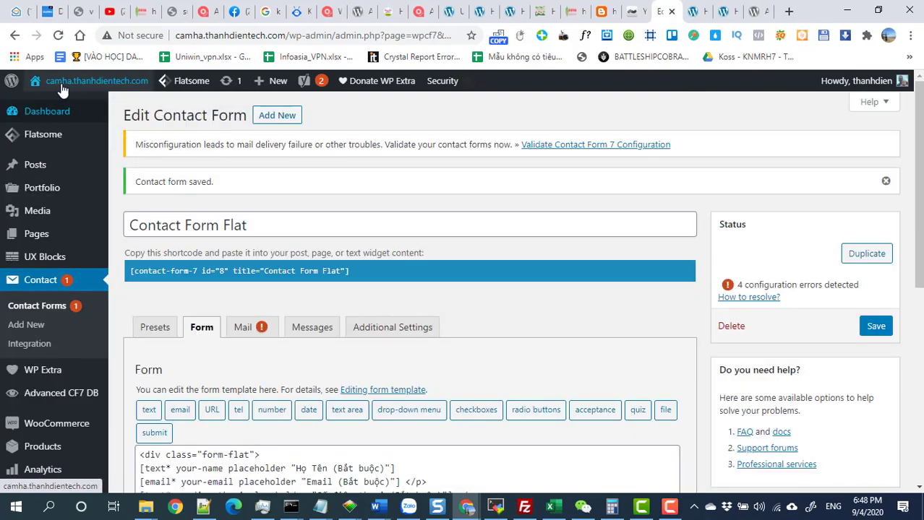
Open the live landing page in a new tab and jump to the red order form via MUA NGAY.
{"action": "right_click", "coordinate": [56, 101]}
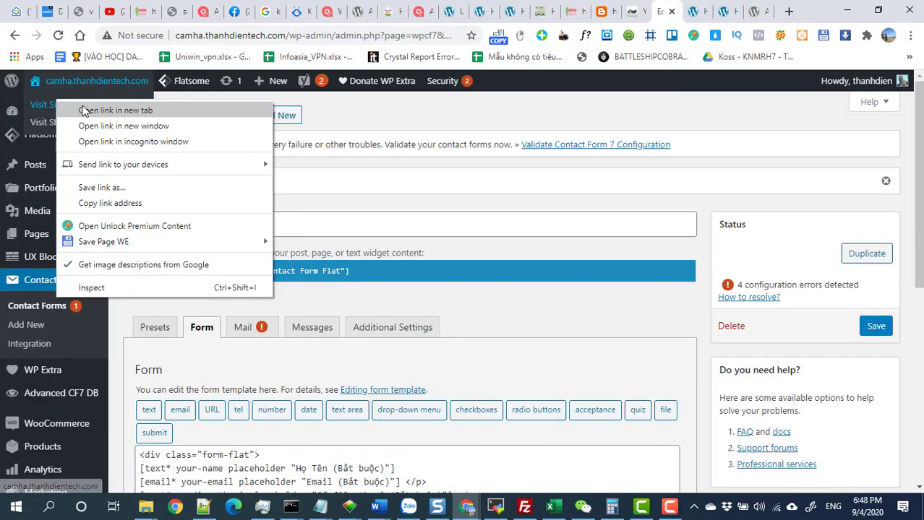
{"action": "left_click", "coordinate": [90, 109]}
{"action": "left_click", "coordinate": [695, 15]}
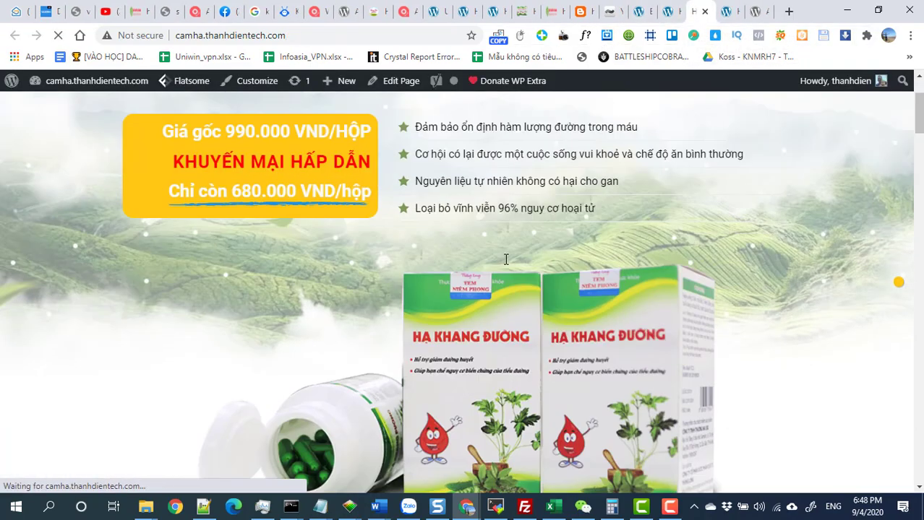
{"action": "scroll", "coordinate": [454, 241], "scroll_direction": "down", "scroll_amount": 10}
{"action": "scroll", "coordinate": [454, 240], "scroll_direction": "up", "scroll_amount": 7}
{"action": "left_click", "coordinate": [454, 240]}
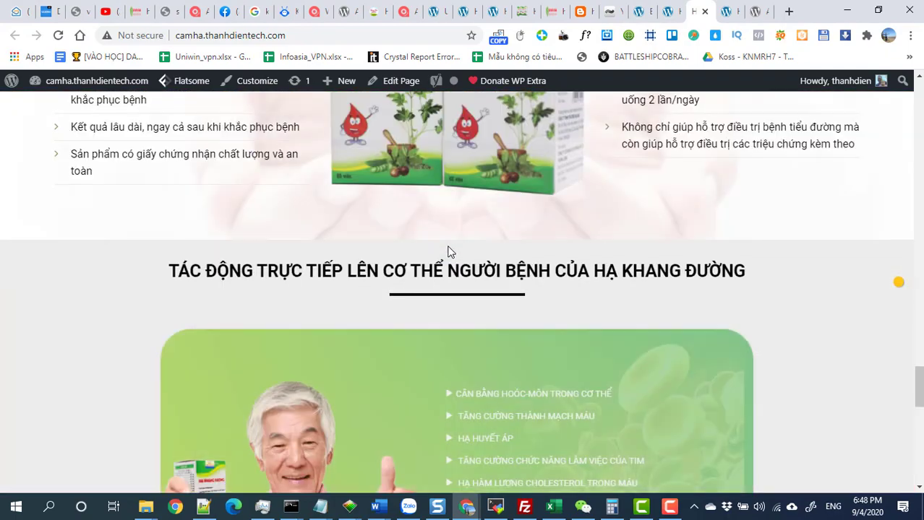
{"action": "scroll", "coordinate": [446, 276], "scroll_direction": "down", "scroll_amount": 3}
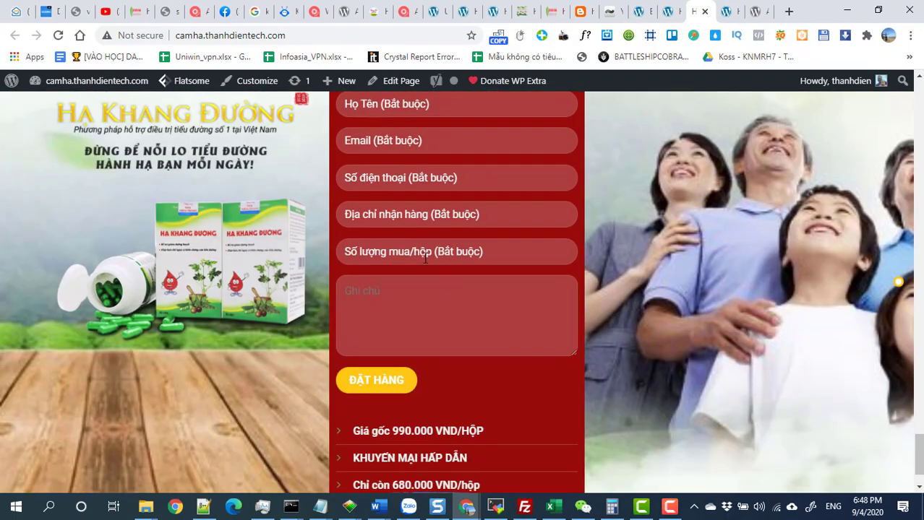
{"action": "scroll", "coordinate": [391, 246], "scroll_direction": "up", "scroll_amount": 2}
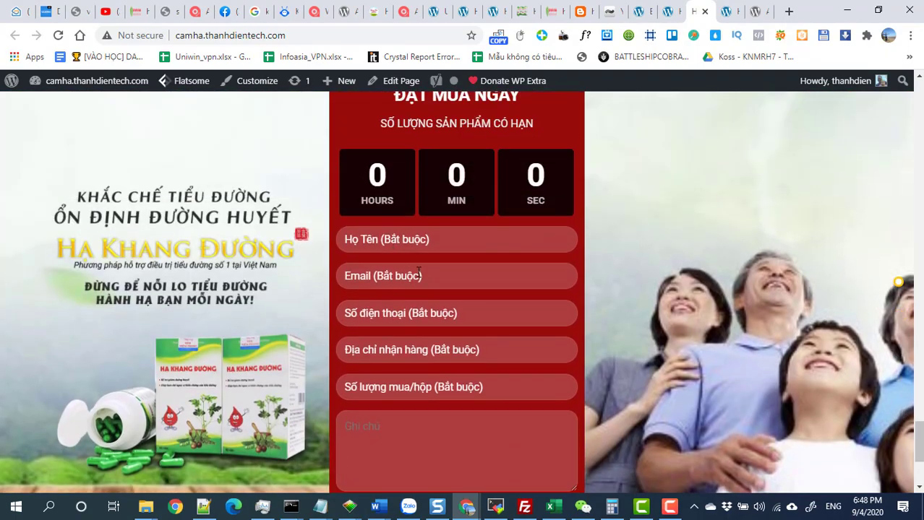
{"action": "scroll", "coordinate": [417, 272], "scroll_direction": "down", "scroll_amount": 2}
{"action": "scroll", "coordinate": [418, 271], "scroll_direction": "up", "scroll_amount": 2}
Fill the order form: saved name and e-mail, a phone number, address 'asdasd', quantity 2.
{"action": "left_click", "coordinate": [385, 234]}
{"action": "left_click", "coordinate": [394, 269]}
{"action": "left_click", "coordinate": [398, 271]}
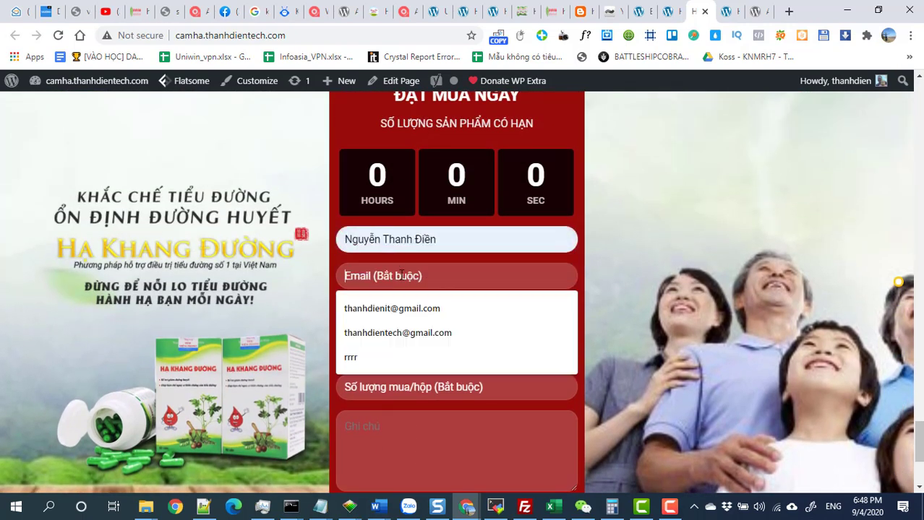
{"action": "left_click", "coordinate": [413, 305]}
{"action": "left_click", "coordinate": [413, 316]}
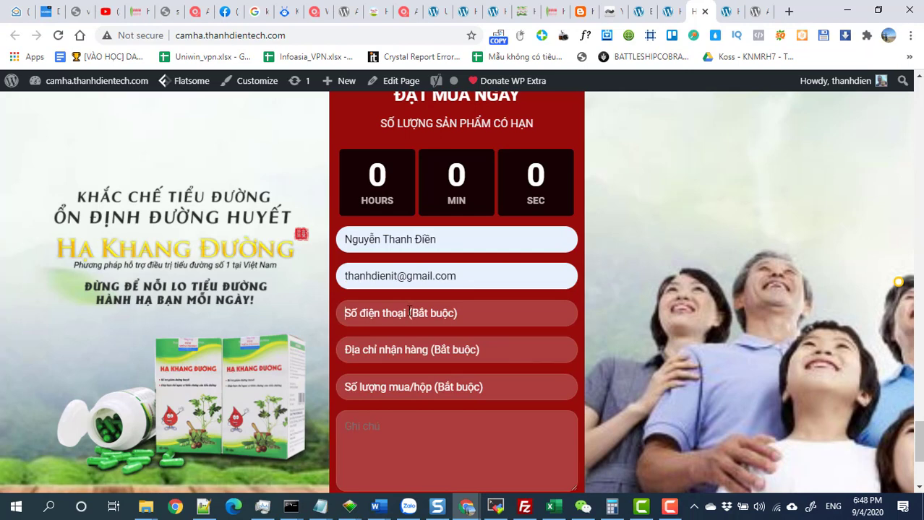
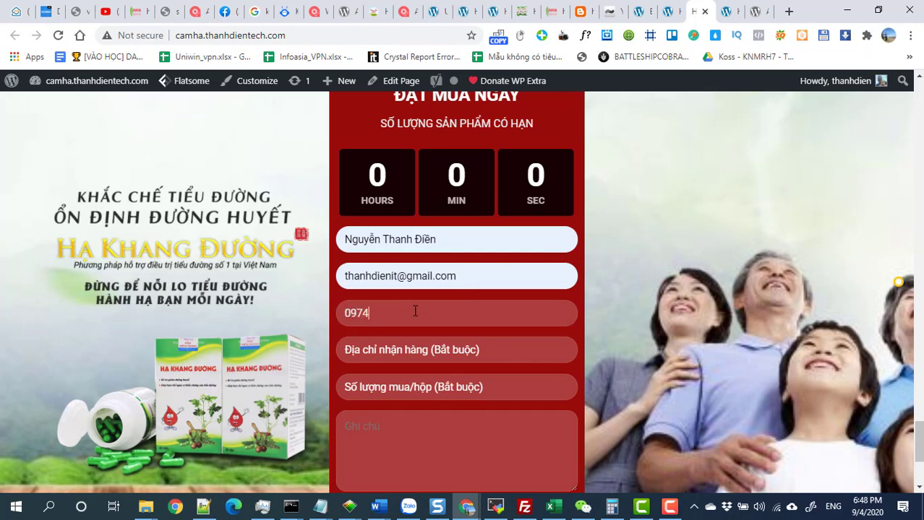
{"action": "left_click", "coordinate": [408, 350]}
{"action": "type", "text": "asdasd"}
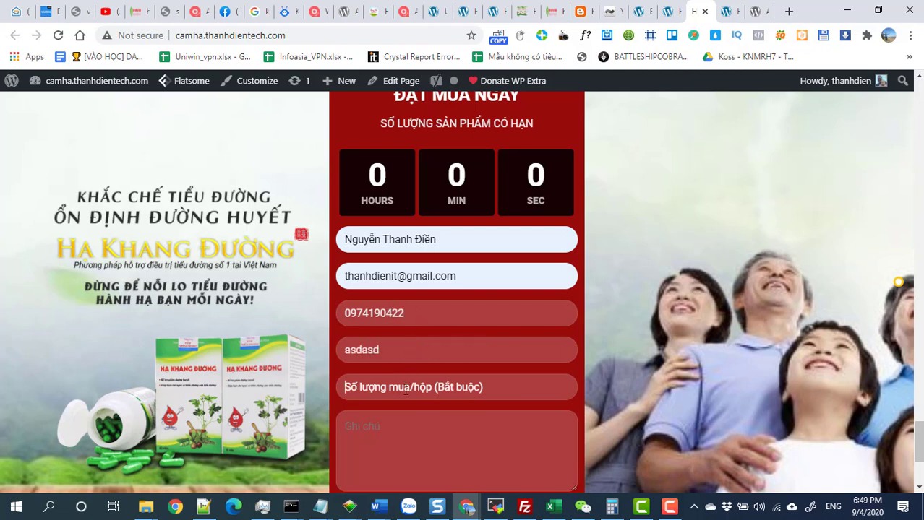
{"action": "left_click", "coordinate": [405, 390]}
{"action": "type", "text": "2"}
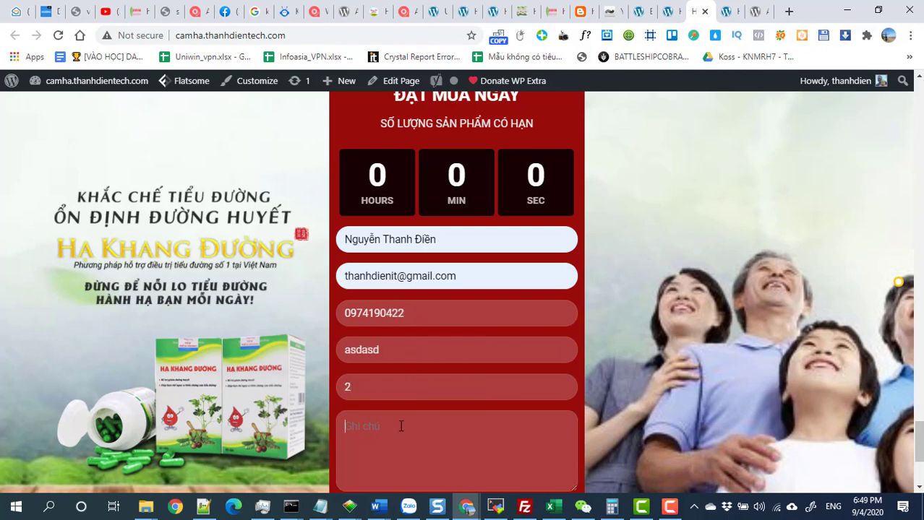
Add the note 'adsadasd', submit the order with ĐẶT HÀNG, and return to the editor tab.
{"action": "left_click", "coordinate": [401, 426]}
{"action": "type", "text": "adsadasd"}
{"action": "scroll", "coordinate": [401, 427], "scroll_direction": "down", "scroll_amount": 3}
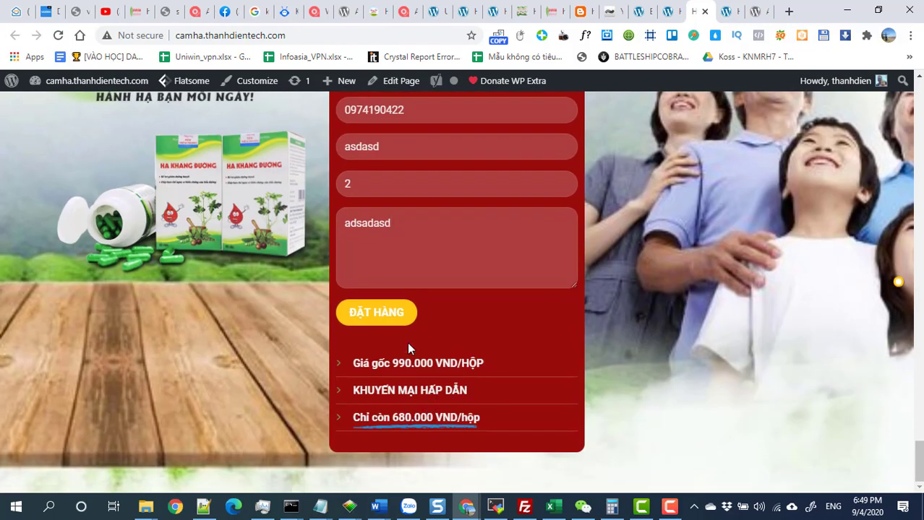
{"action": "left_click", "coordinate": [390, 318]}
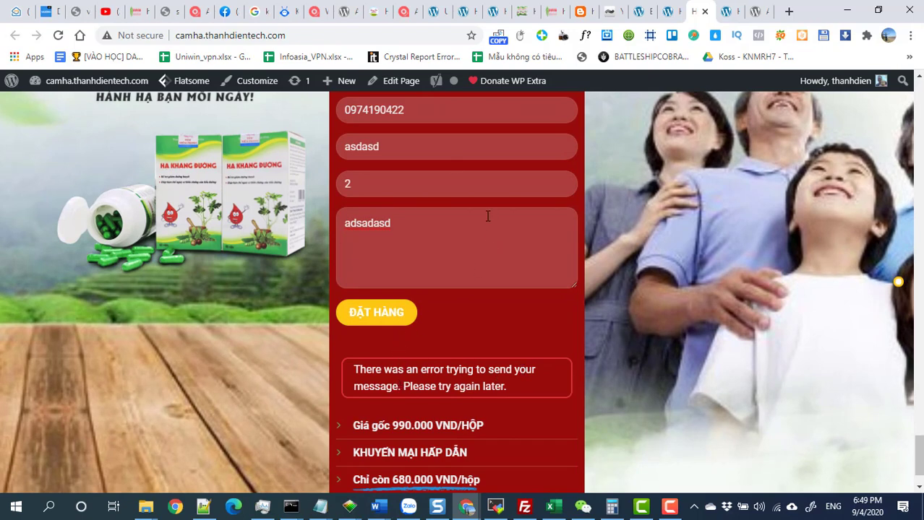
{"action": "left_click", "coordinate": [641, 12]}
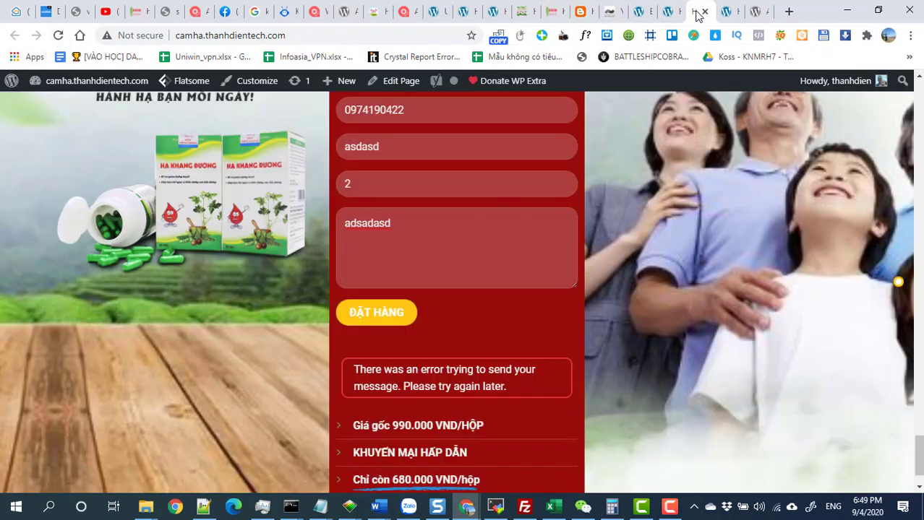
Check the landing page result, then list Contact Form Flat entries in Advanced CF7 DB.
{"action": "left_click", "coordinate": [696, 12]}
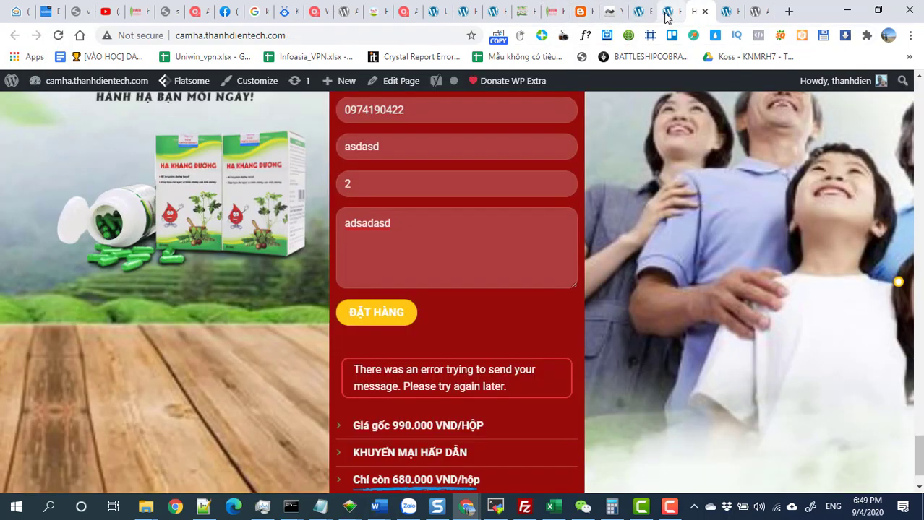
{"action": "left_click", "coordinate": [638, 11]}
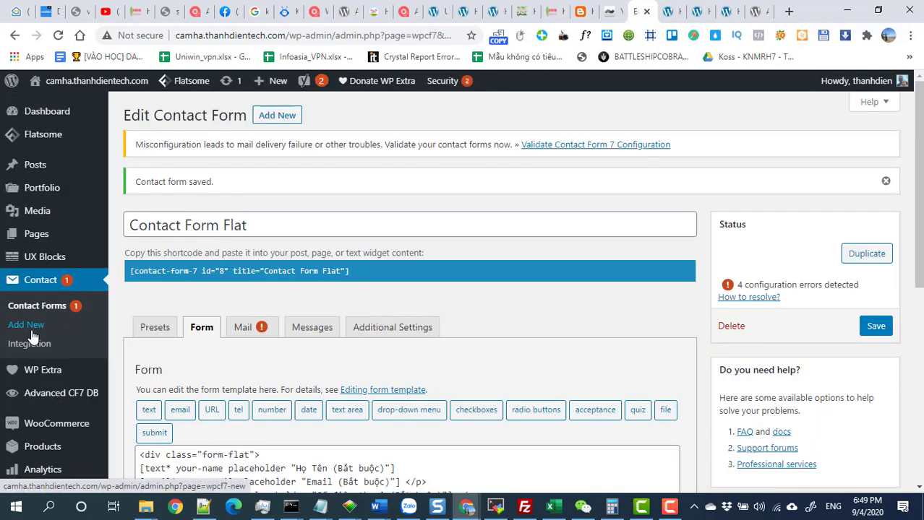
{"action": "scroll", "coordinate": [36, 329], "scroll_direction": "down", "scroll_amount": 1}
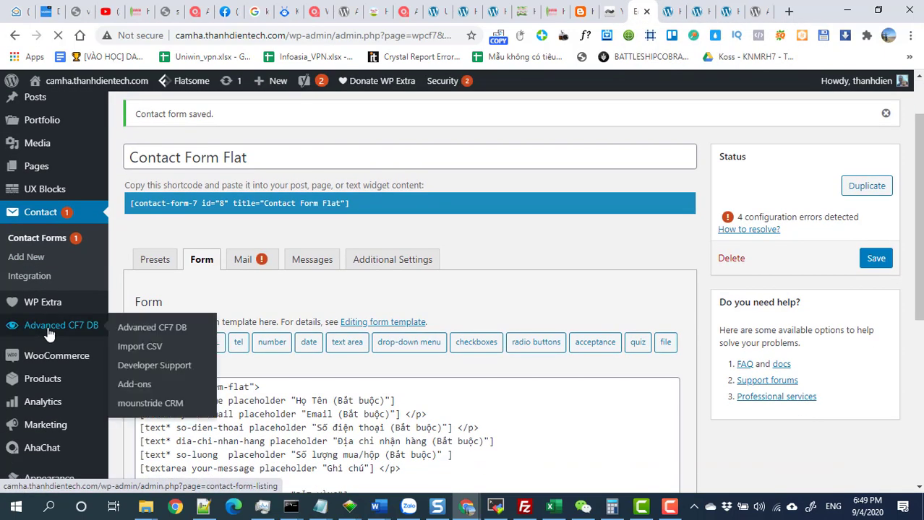
{"action": "left_click", "coordinate": [50, 334]}
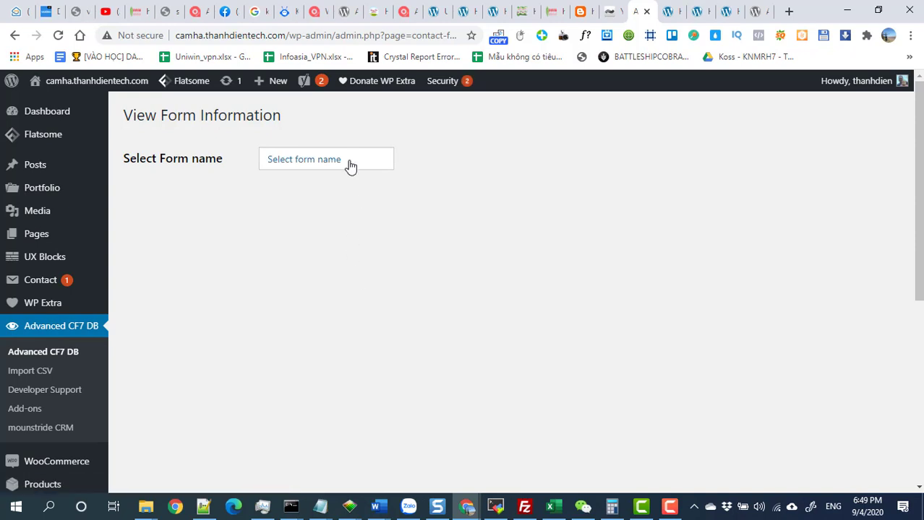
{"action": "left_click", "coordinate": [350, 166]}
{"action": "left_click", "coordinate": [346, 190]}
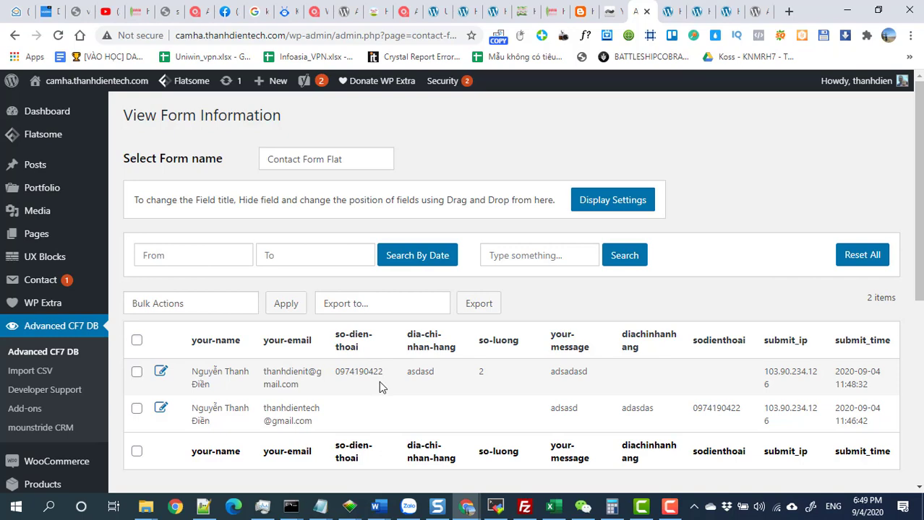
Refresh the entries list and bulk-delete the older Contact Form Flat entry.
{"action": "left_click", "coordinate": [57, 35]}
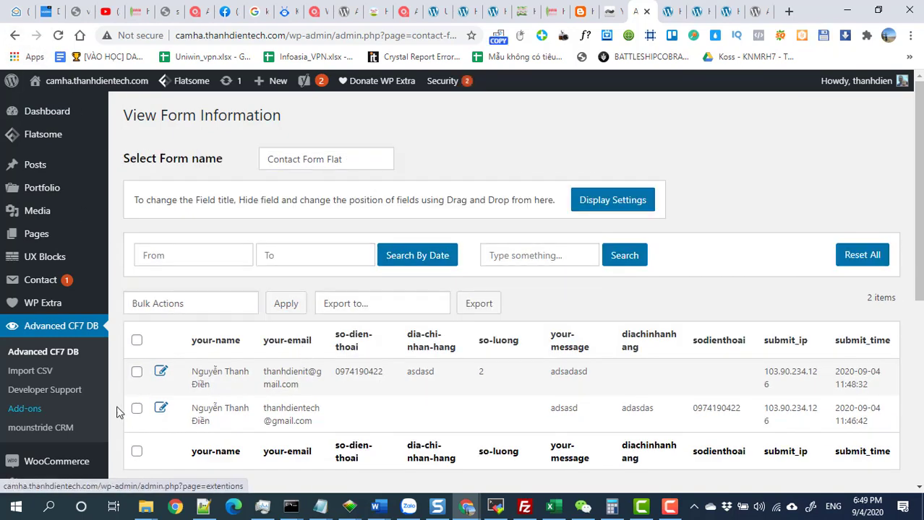
{"action": "left_click", "coordinate": [136, 412]}
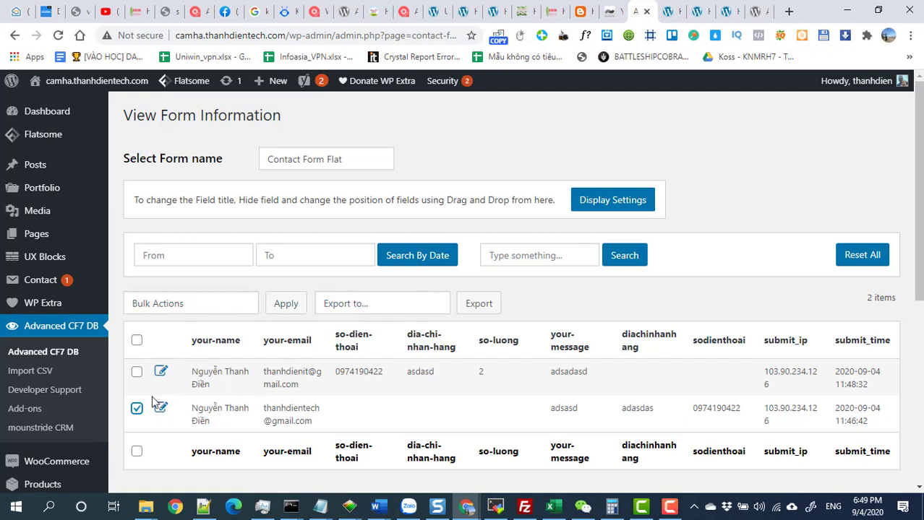
{"action": "left_click", "coordinate": [231, 307]}
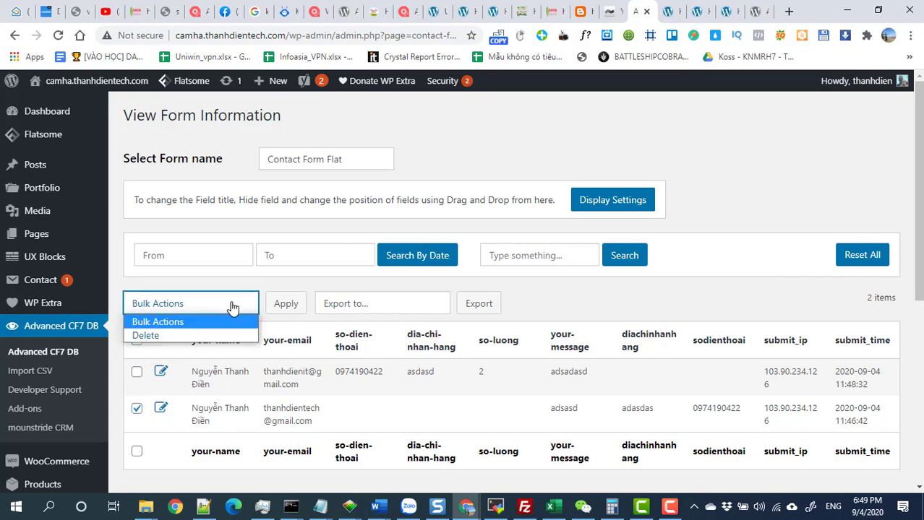
{"action": "left_click", "coordinate": [147, 336]}
{"action": "left_click", "coordinate": [280, 309]}
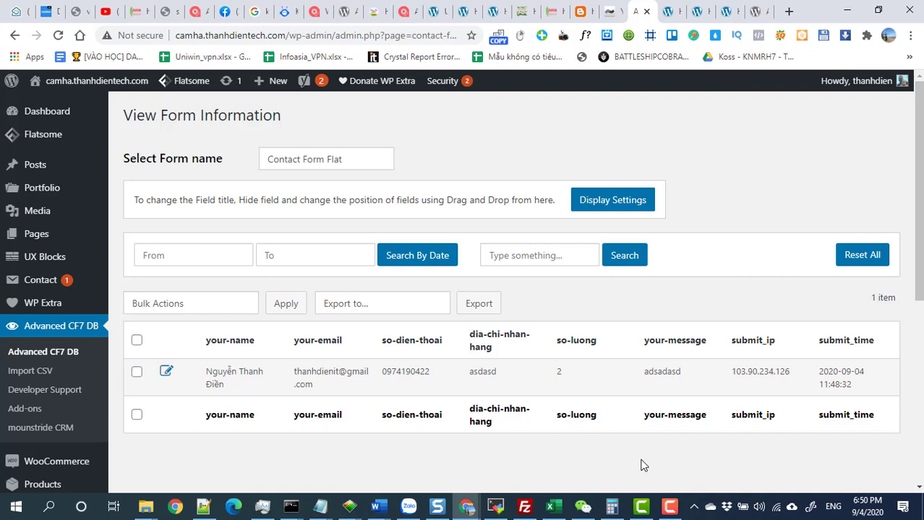
{"action": "left_click", "coordinate": [669, 507]}
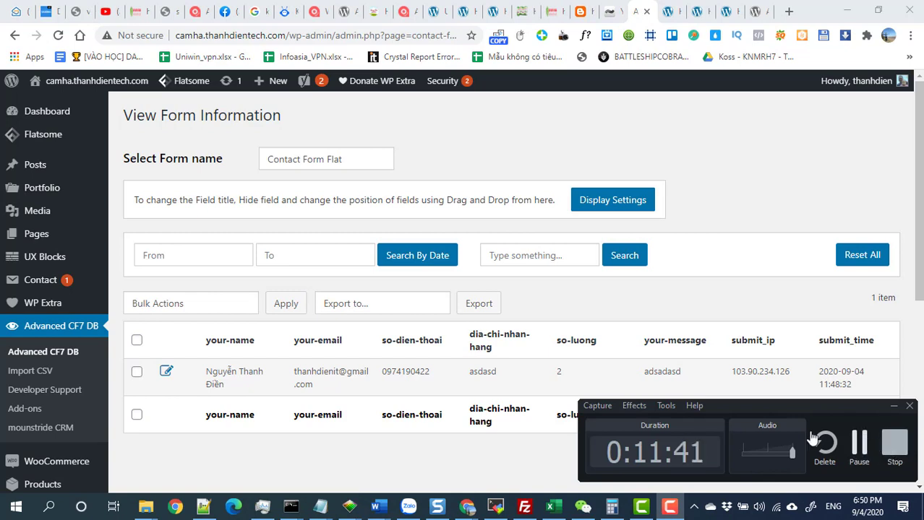
{"action": "left_click", "coordinate": [894, 406]}
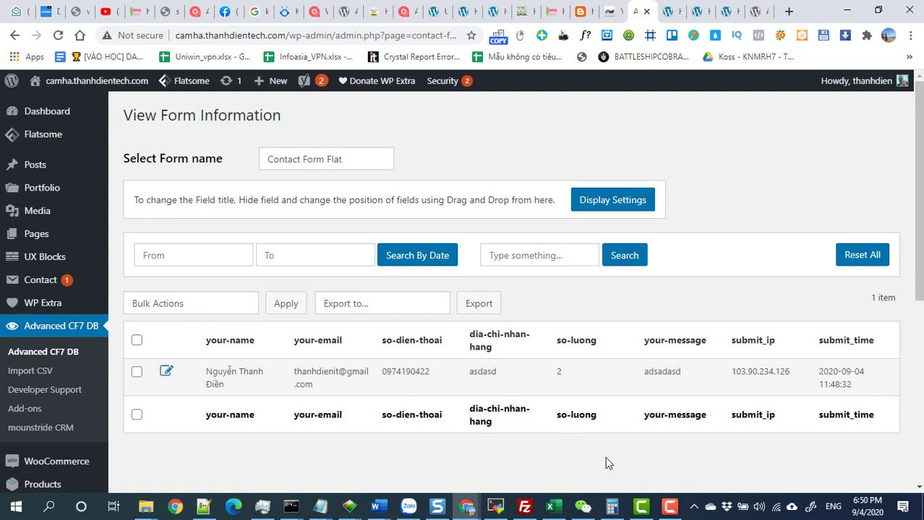
{"action": "left_click", "coordinate": [669, 507]}
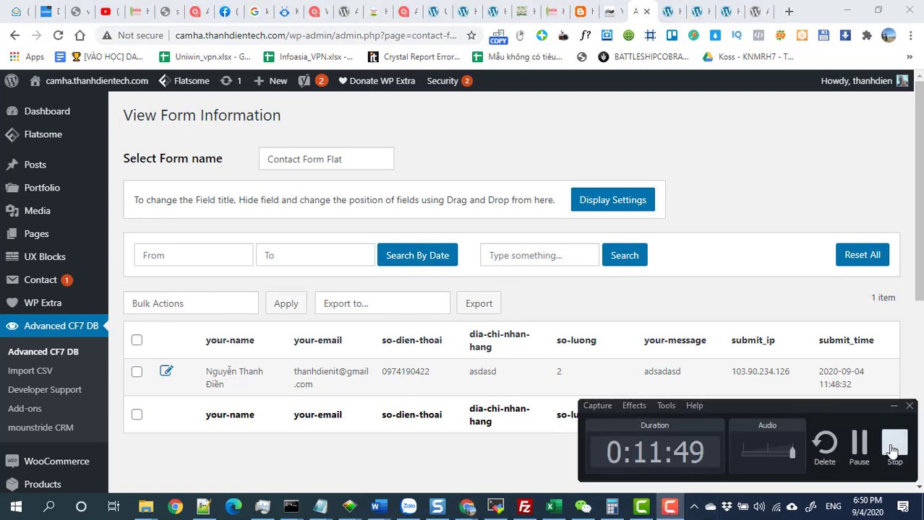